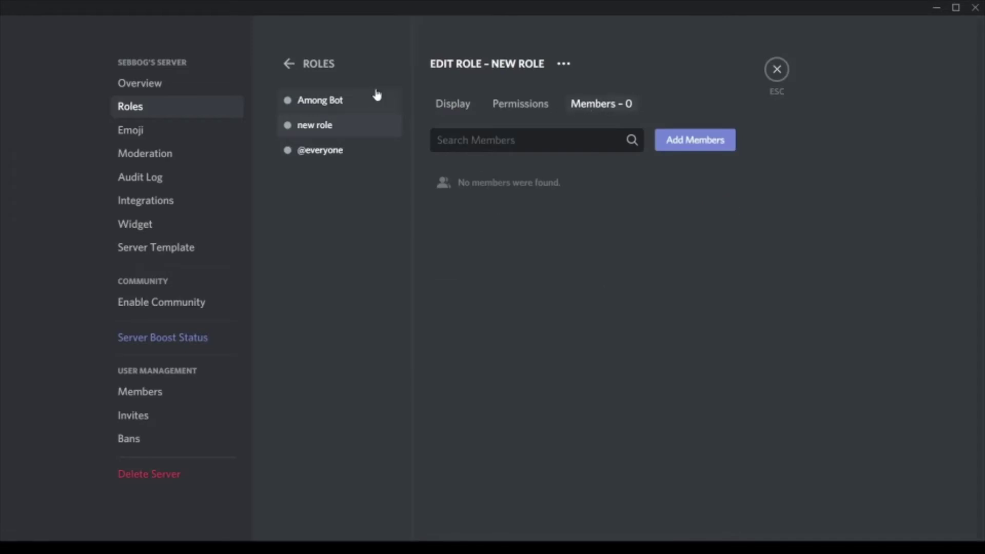
Step: Set the new role's color to light blue in its display settings and review the remaining display options
left_click(469, 102)
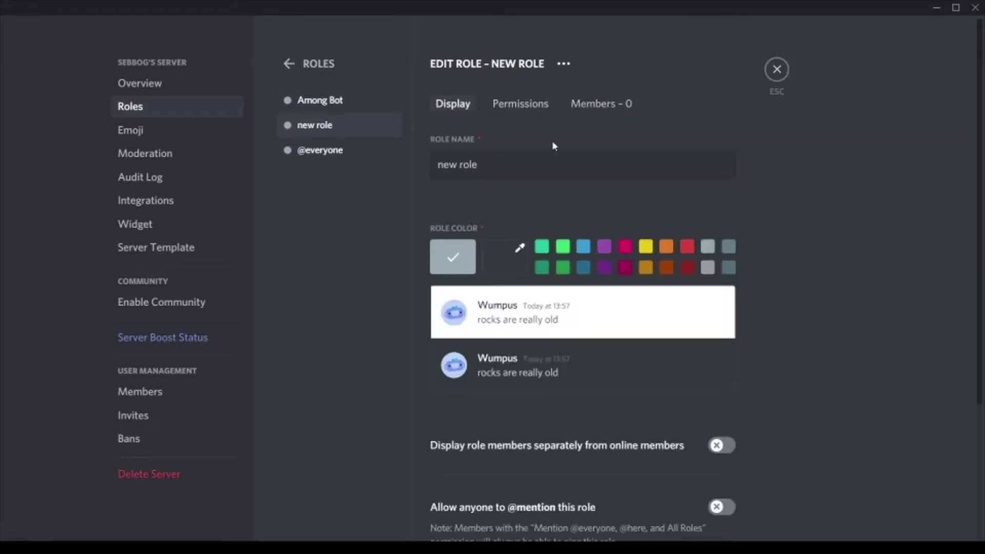
left_click(583, 247)
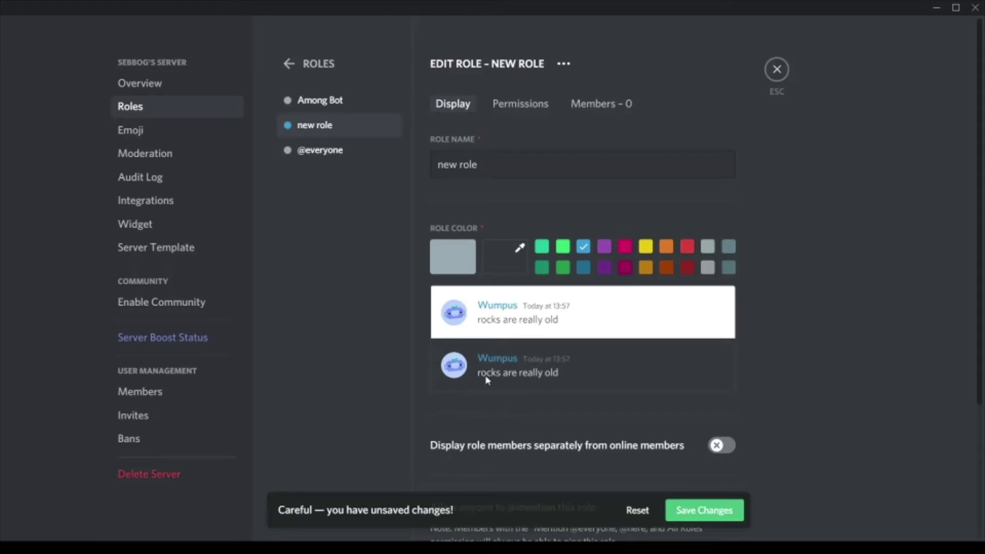
scroll(514, 349, "down", 4)
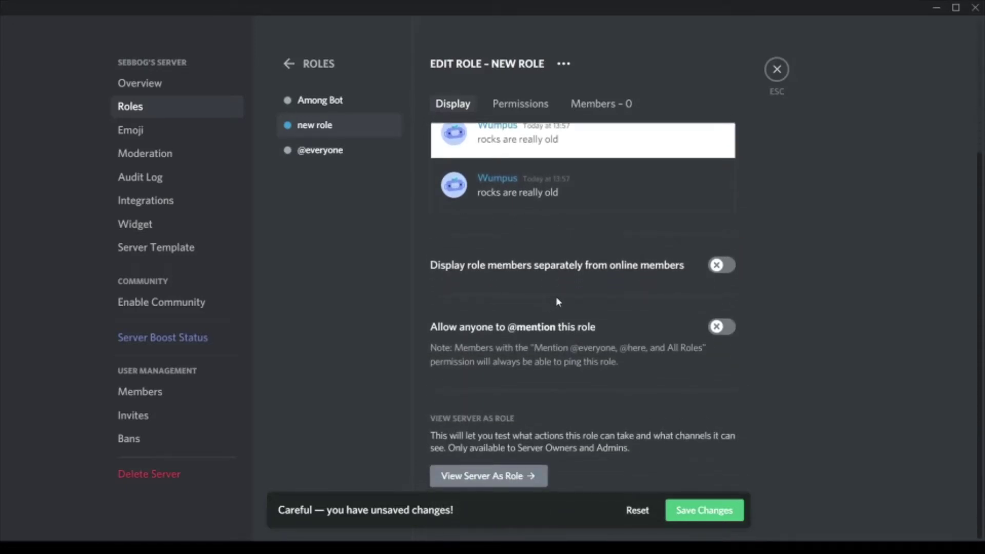
scroll(528, 310, "up", 4)
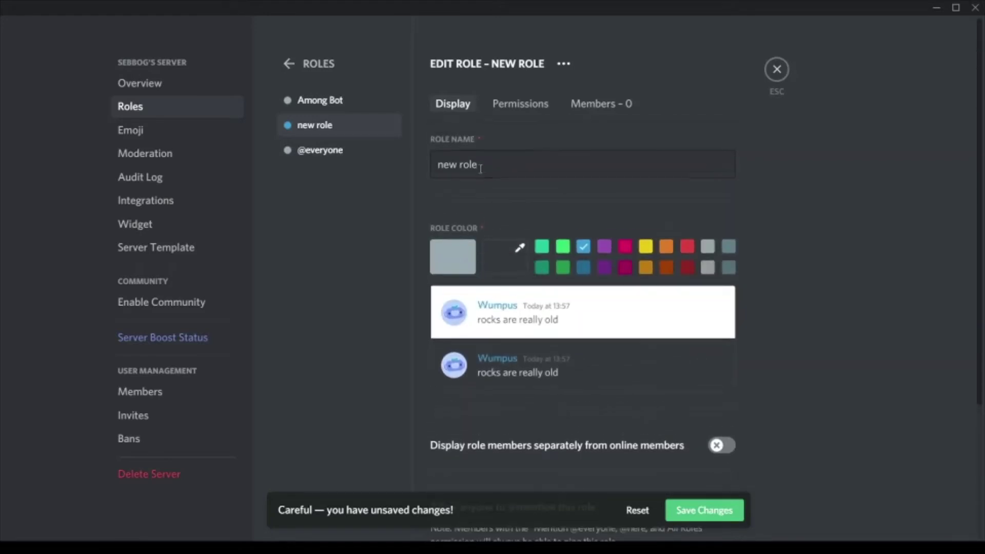
scroll(562, 417, "down", 4)
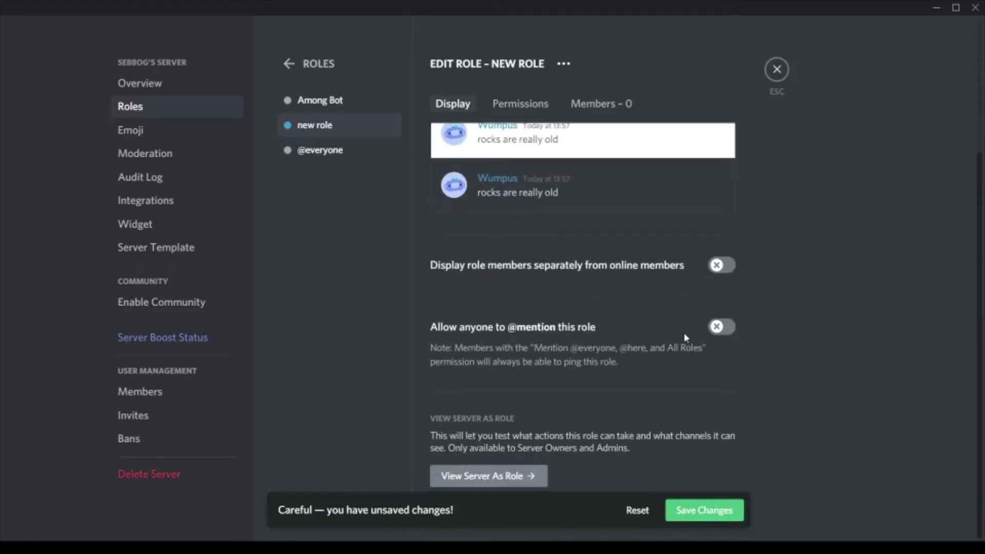
Step: Clear all permissions of the new role and look through the permission list
left_click(513, 106)
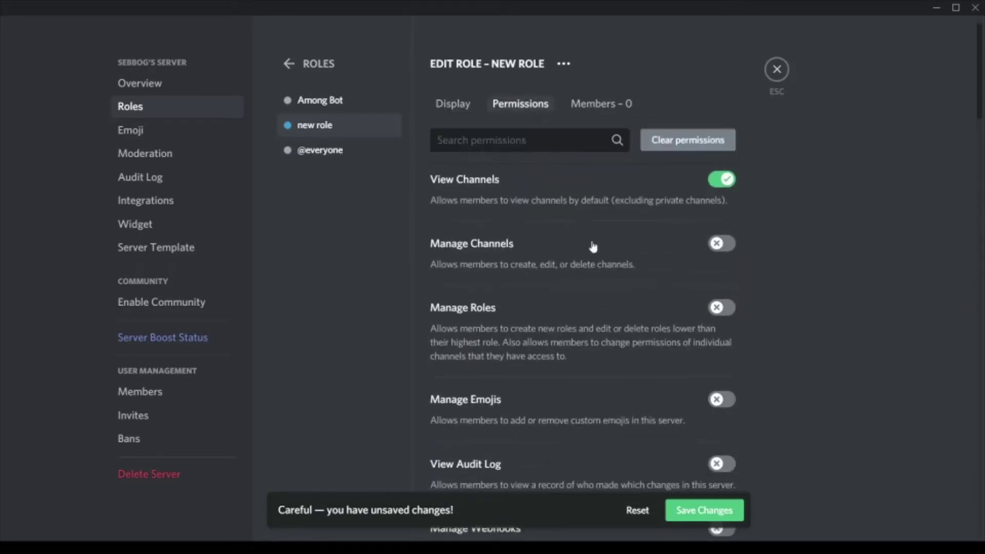
scroll(593, 247, "down", 2)
scroll(495, 223, "up", 3)
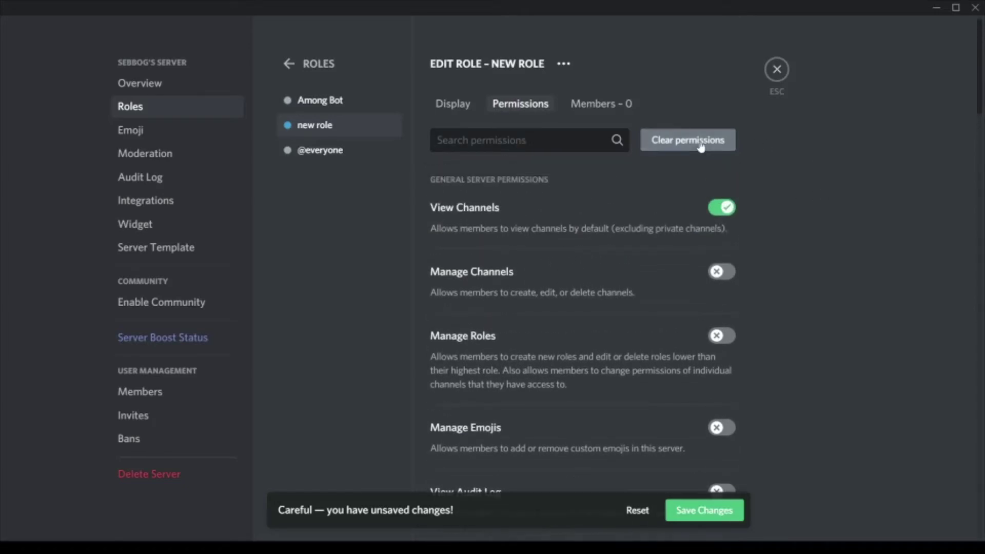
left_click(719, 144)
scroll(646, 282, "down", 3)
scroll(635, 285, "down", 15)
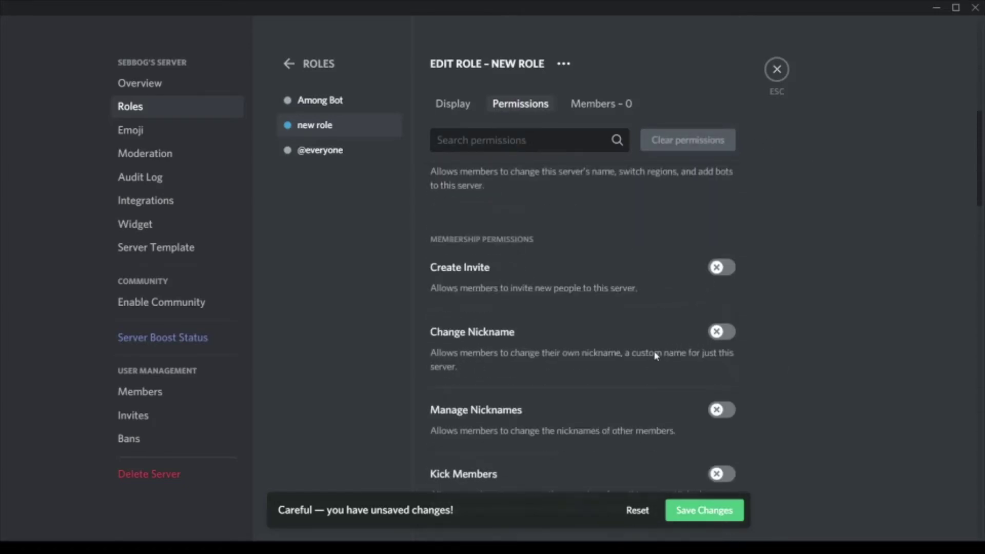
scroll(846, 416, "down", 15)
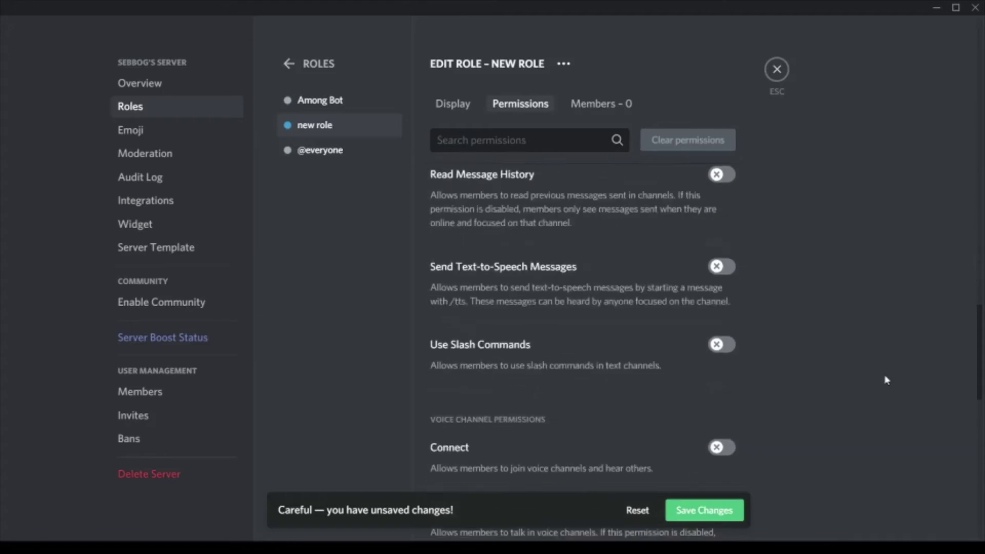
Step: Search the new role's permissions for "mute" and clear the search
left_click(501, 134)
type("mute")
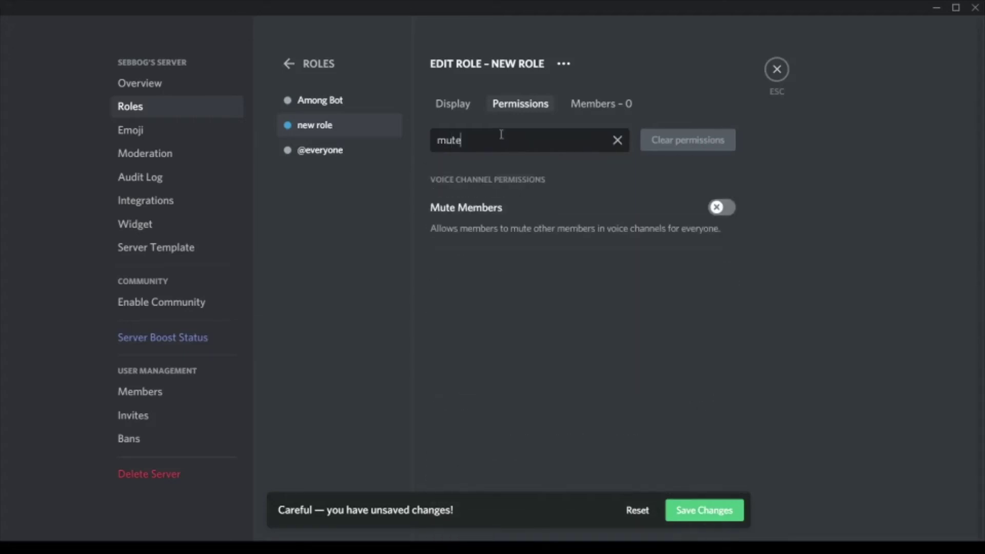
key("BackSpace")
key("BackSpace")
key("BackSpace")
key("BackSpace")
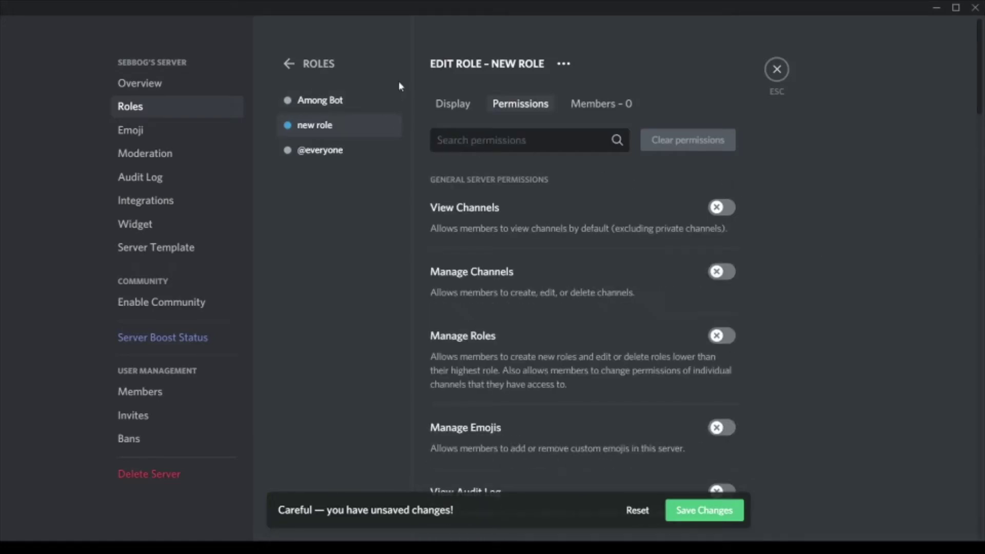
Step: Find the permission matching "admin", enable Administrator for the new role, and save the changes
type("admin")
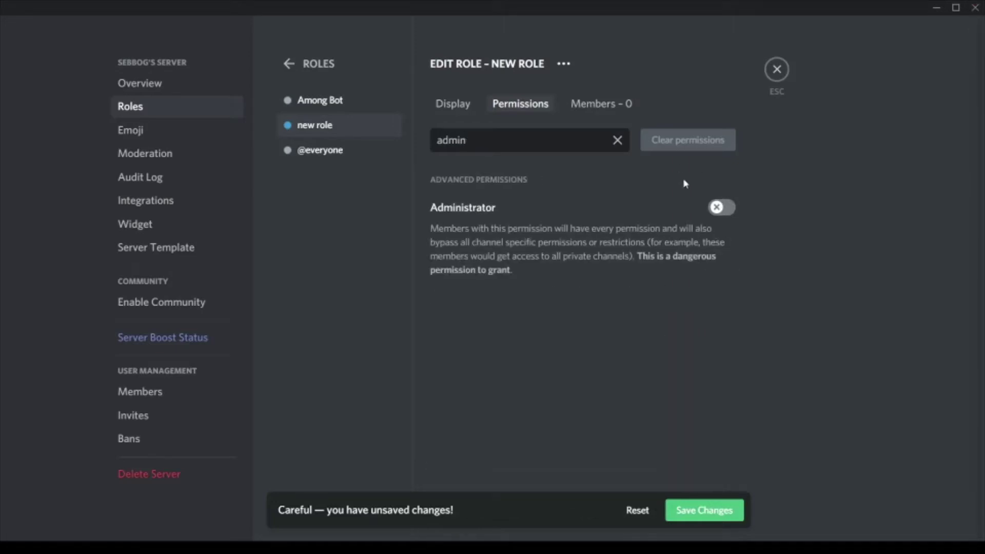
left_click(718, 207)
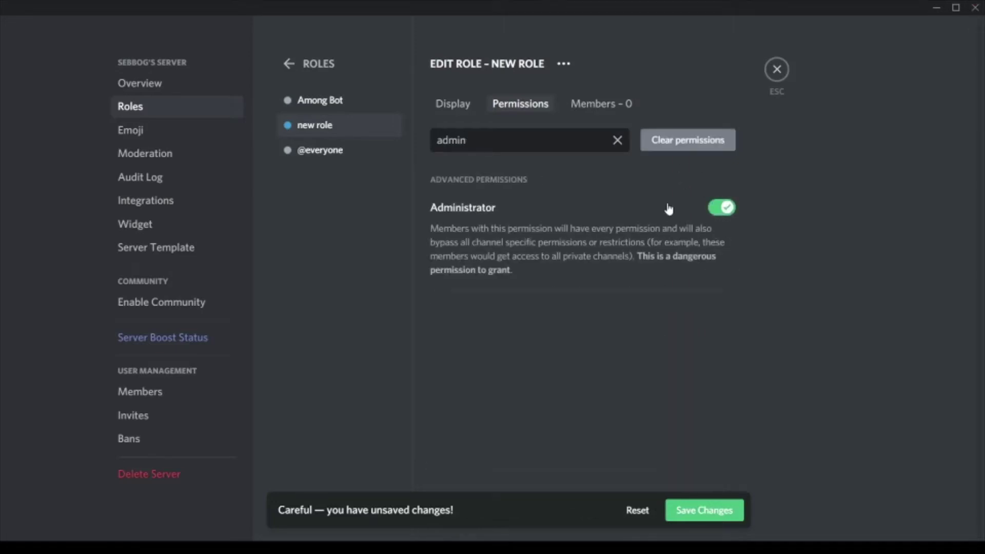
left_click(615, 142)
left_click(728, 511)
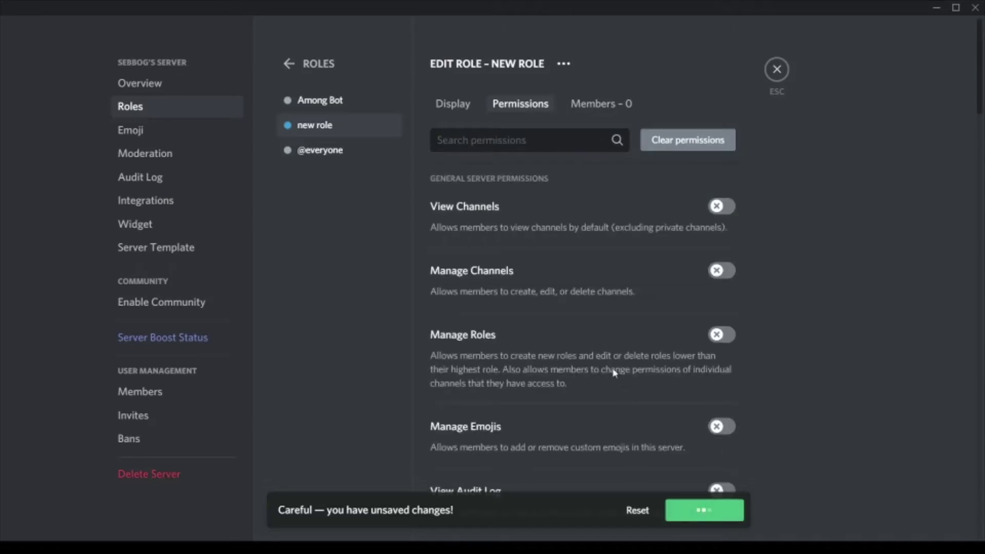
scroll(599, 370, "down", 10)
scroll(600, 370, "down", 15)
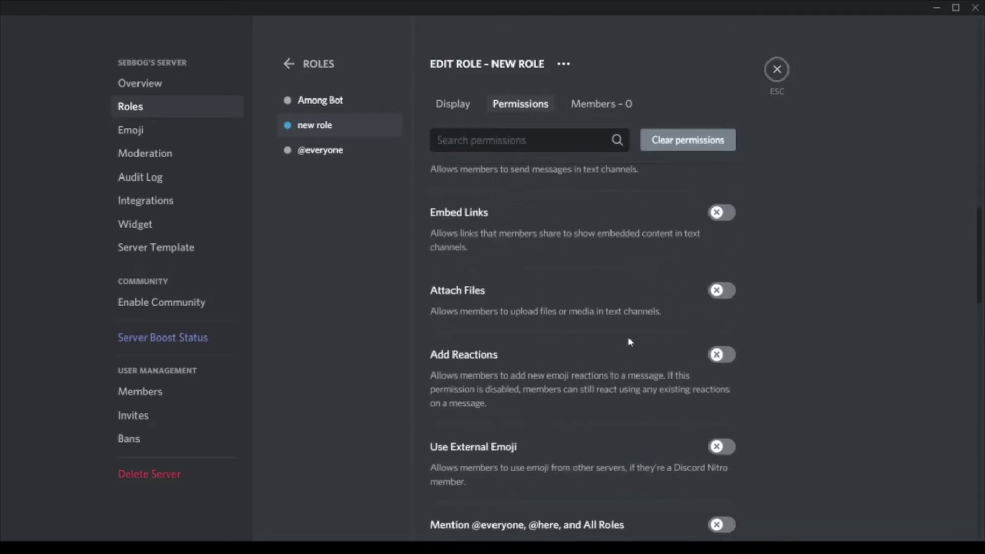
scroll(635, 340, "down", 15)
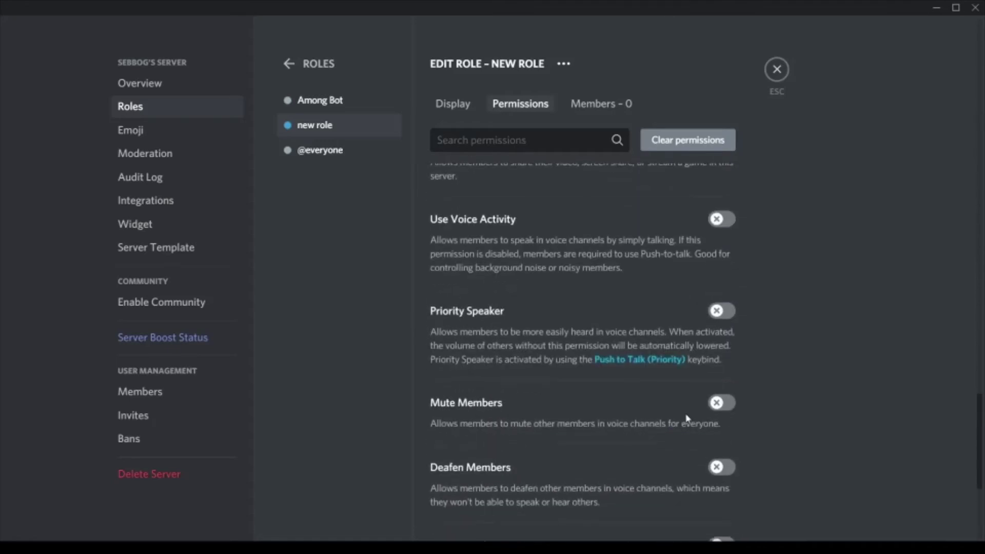
Step: Add the server owner's account as a member of the new role
left_click(595, 104)
left_click(711, 131)
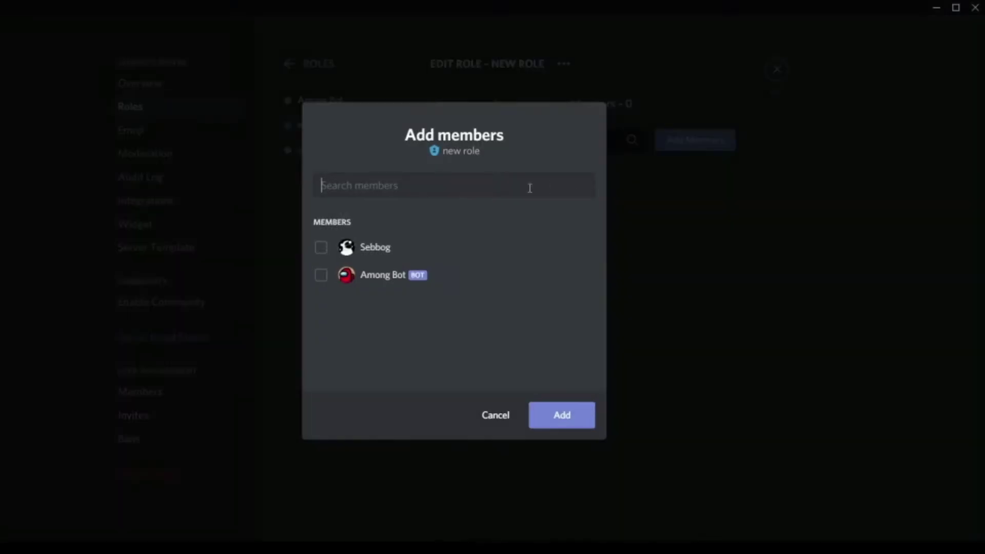
left_click(321, 248)
left_click(563, 416)
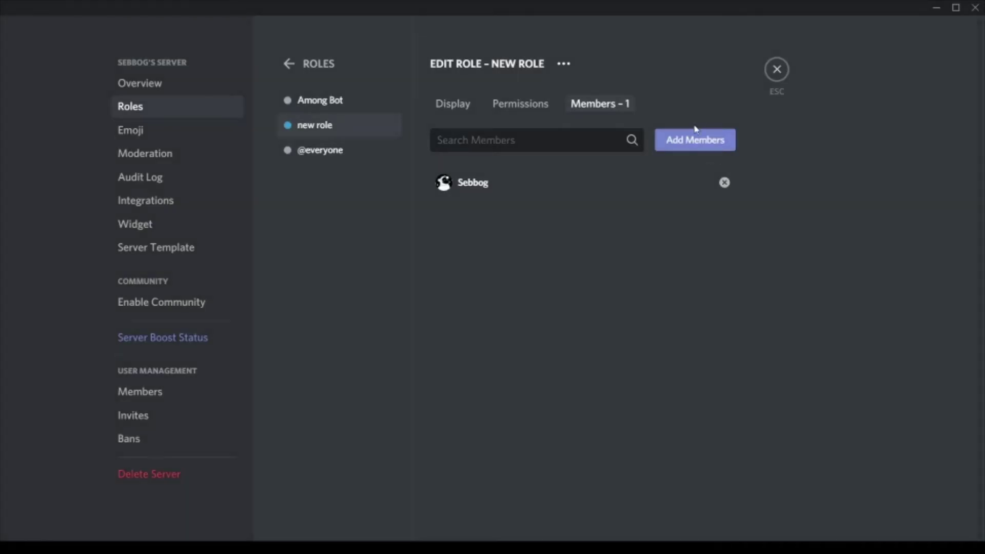
Step: Search for "among" and add Among Bot as another member of the new role
left_click(695, 130)
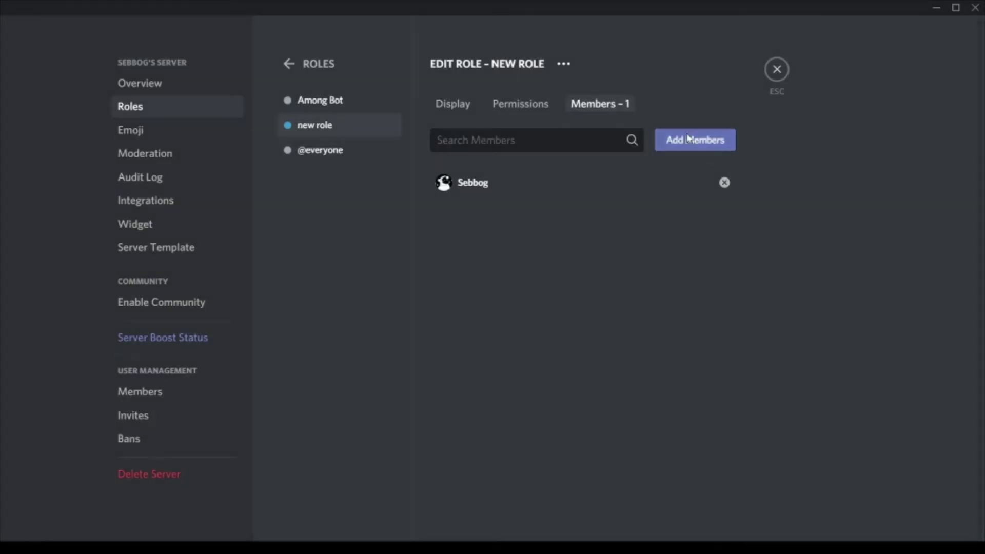
type("a,")
key("BackSpace")
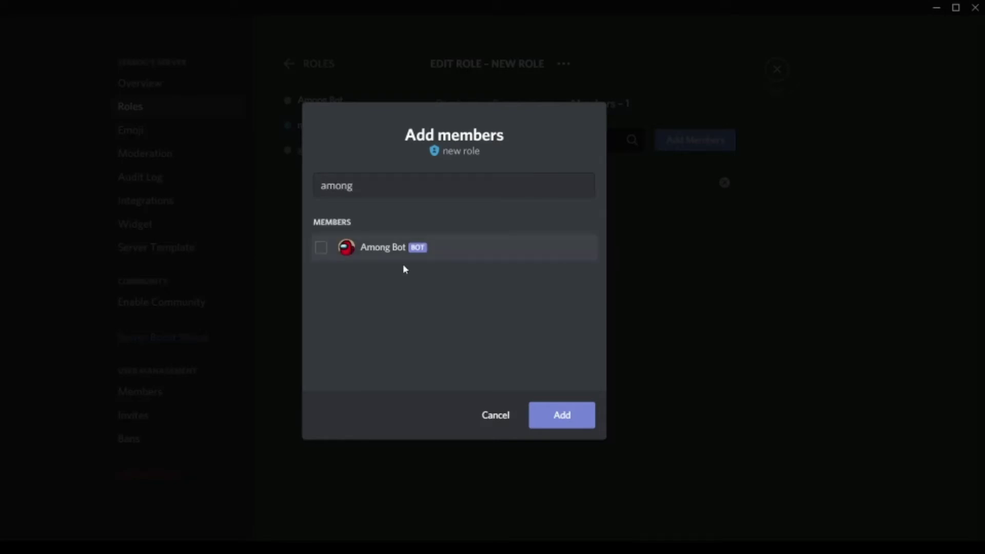
left_click(423, 257)
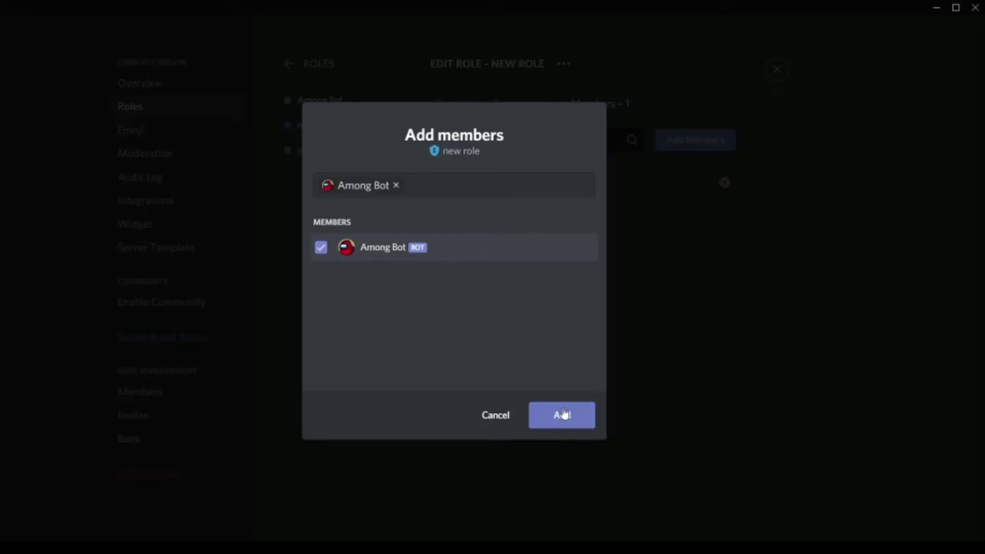
left_click(561, 413)
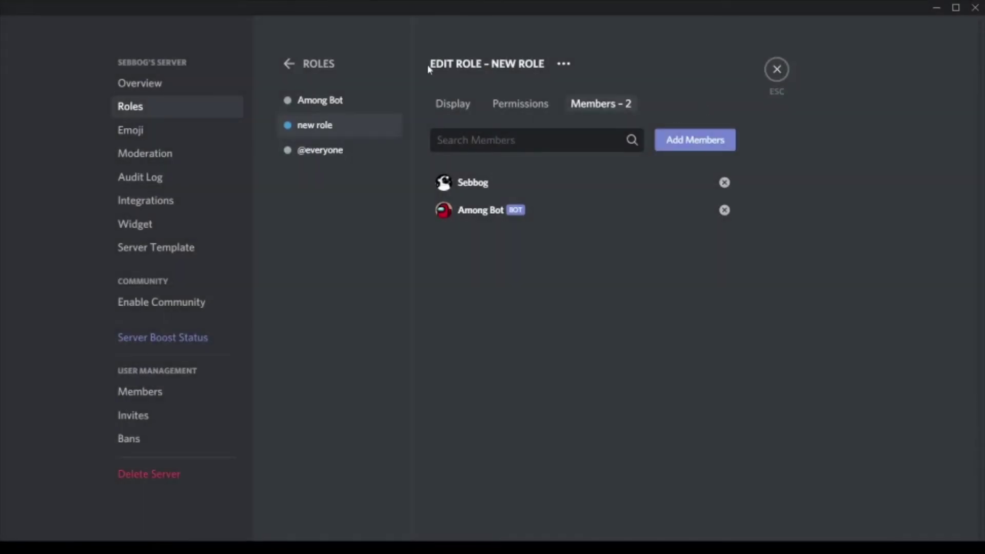
Step: Post "hello" in the #test channel and view the sender's profile card to check the assigned role
left_click(461, 104)
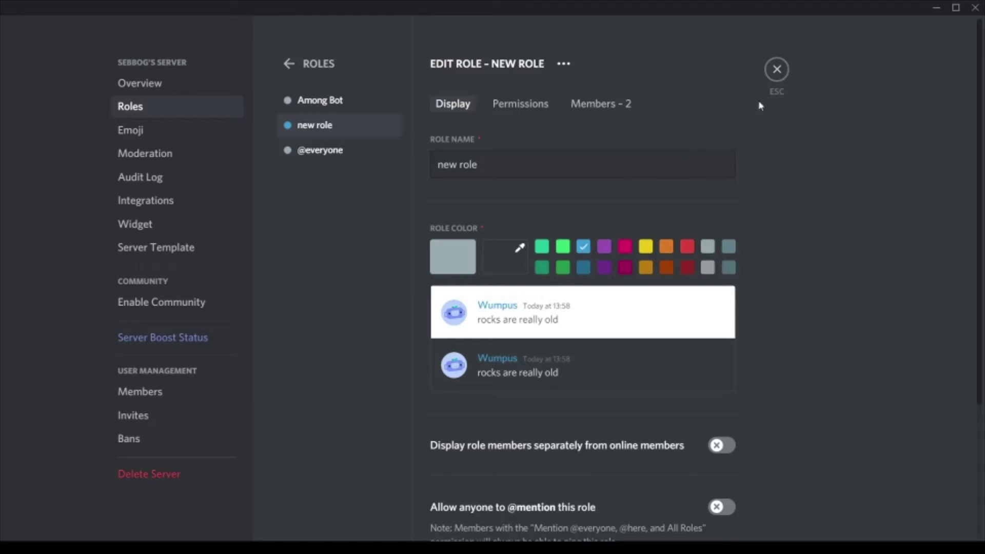
left_click(777, 72)
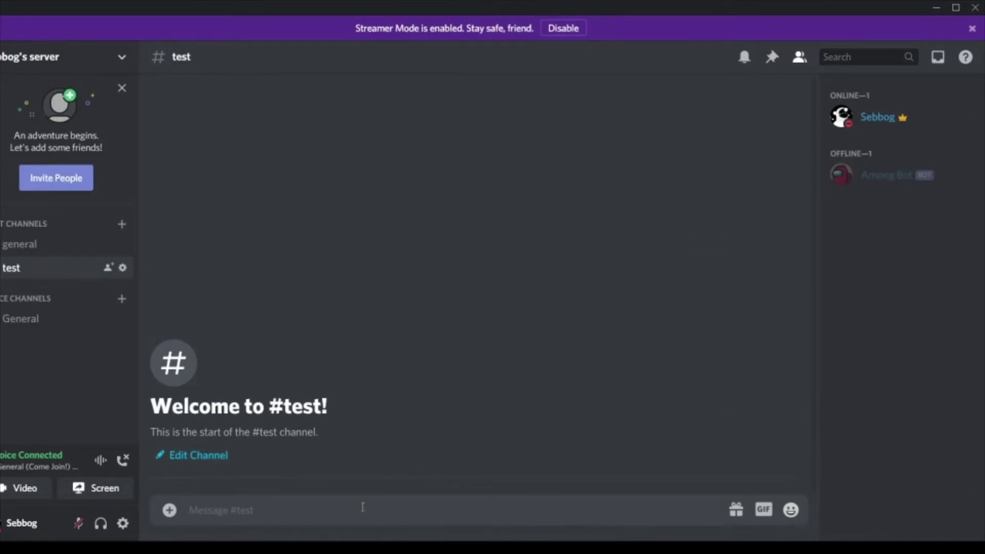
type("hello")
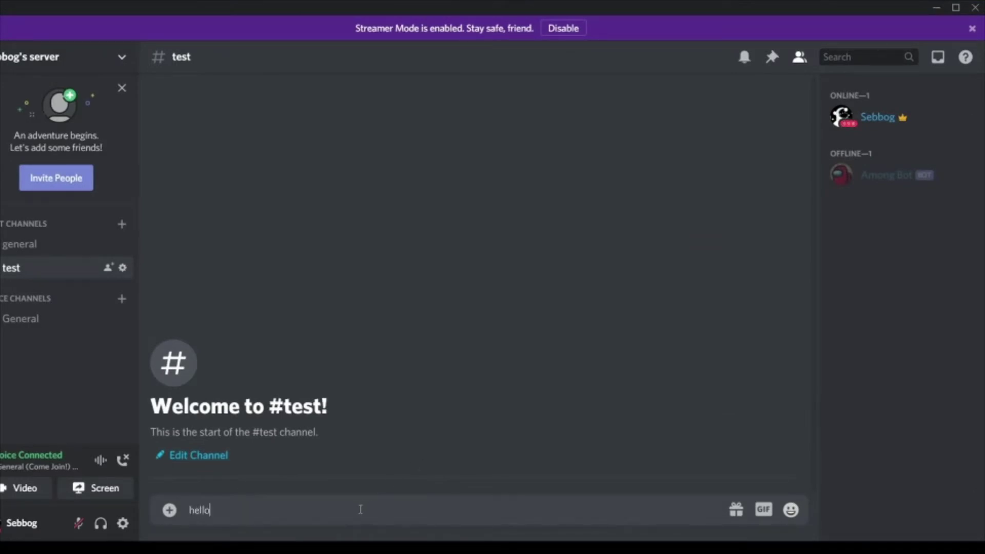
key("Return")
left_click(202, 458)
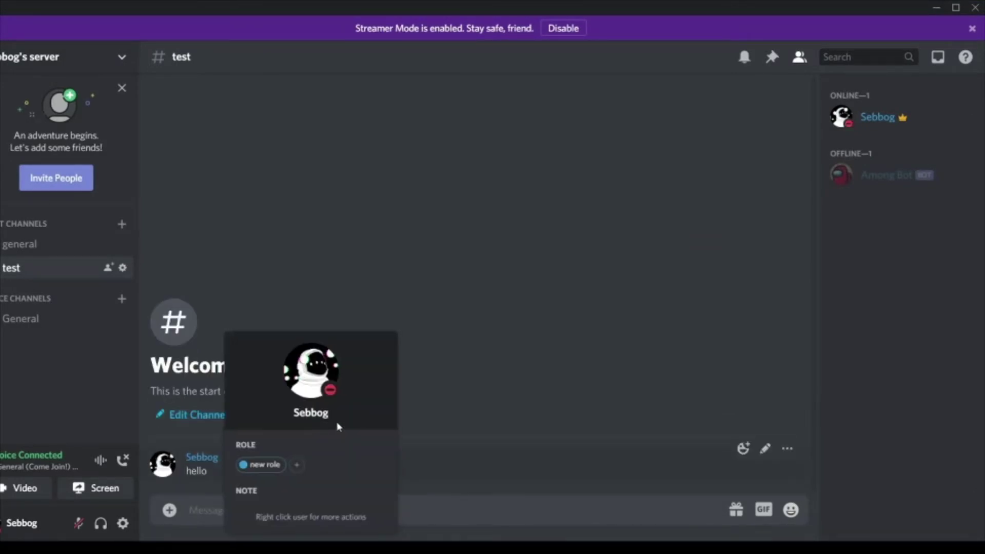
left_click(312, 309)
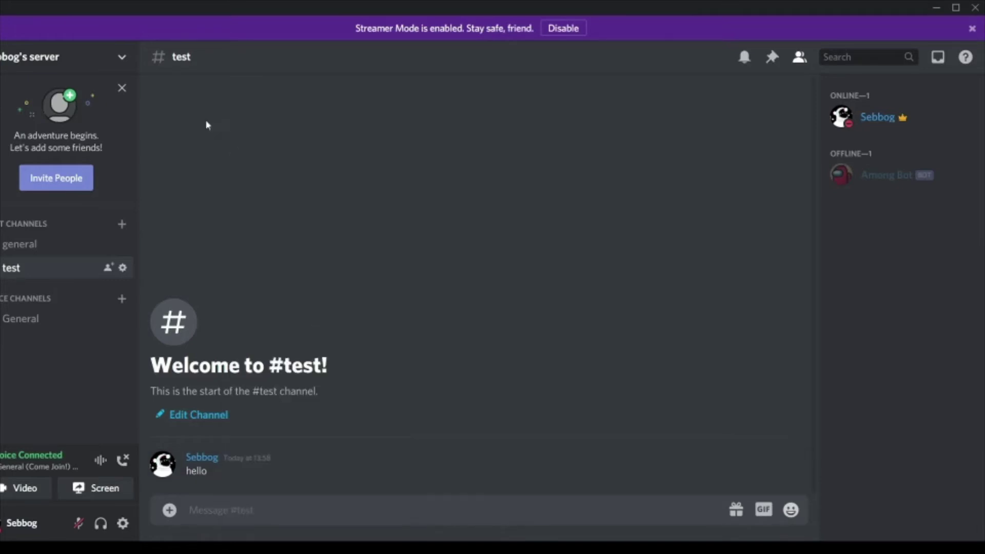
Step: Reopen the server's role settings and open the new role for editing
left_click(92, 57)
left_click(66, 147)
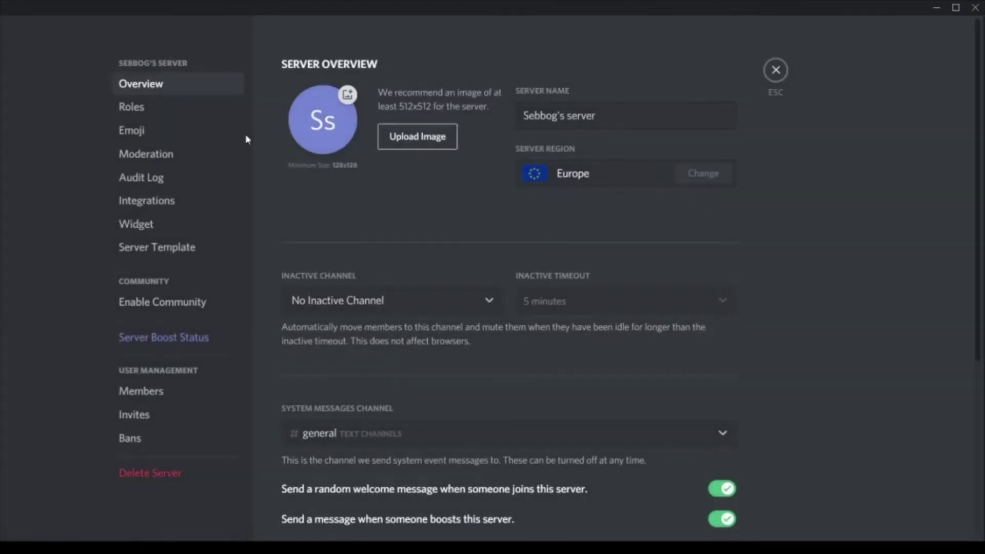
left_click(159, 109)
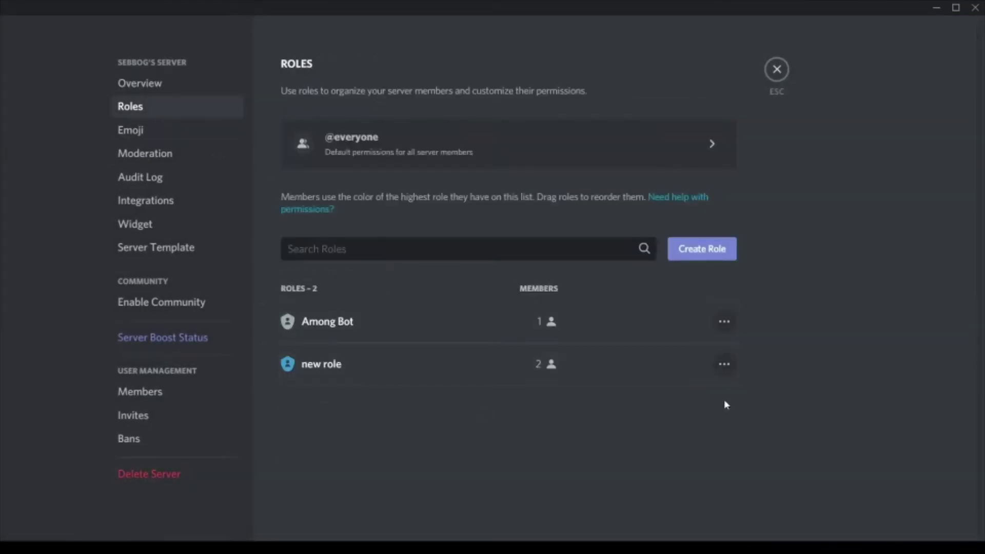
left_click(725, 366)
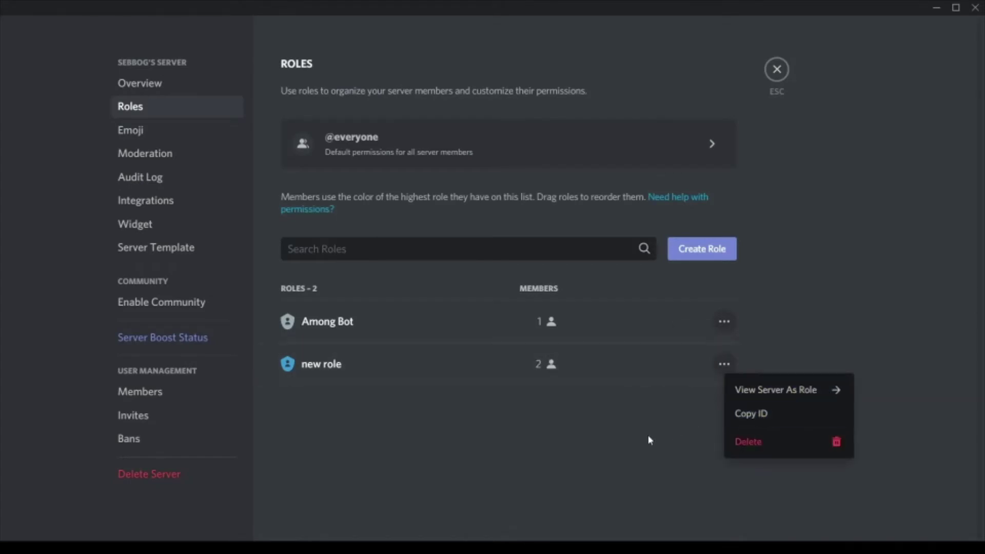
left_click(725, 365)
left_click(686, 365)
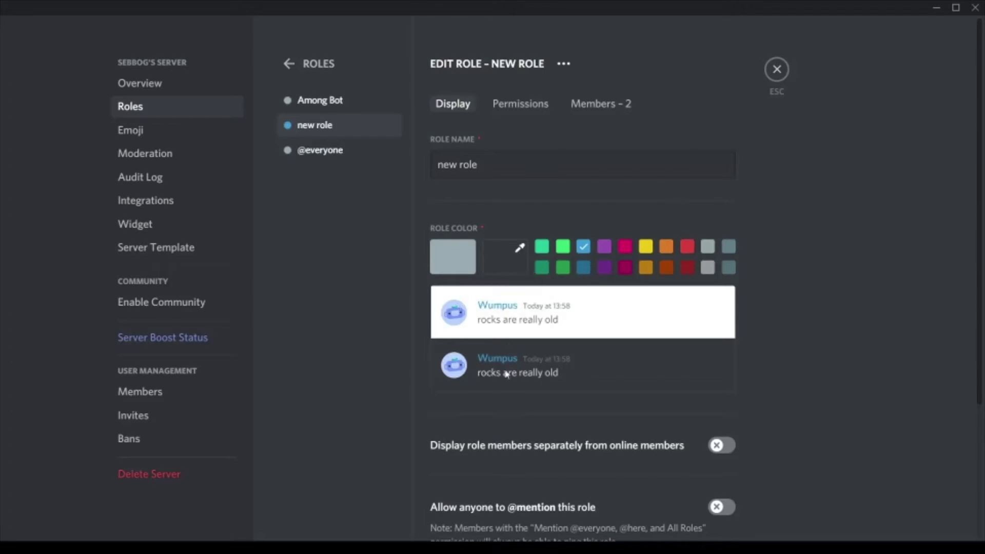
Step: Try yellow, purple, pink, gray and green as the new role's color, and restore the light blue
scroll(544, 308, "down", 4)
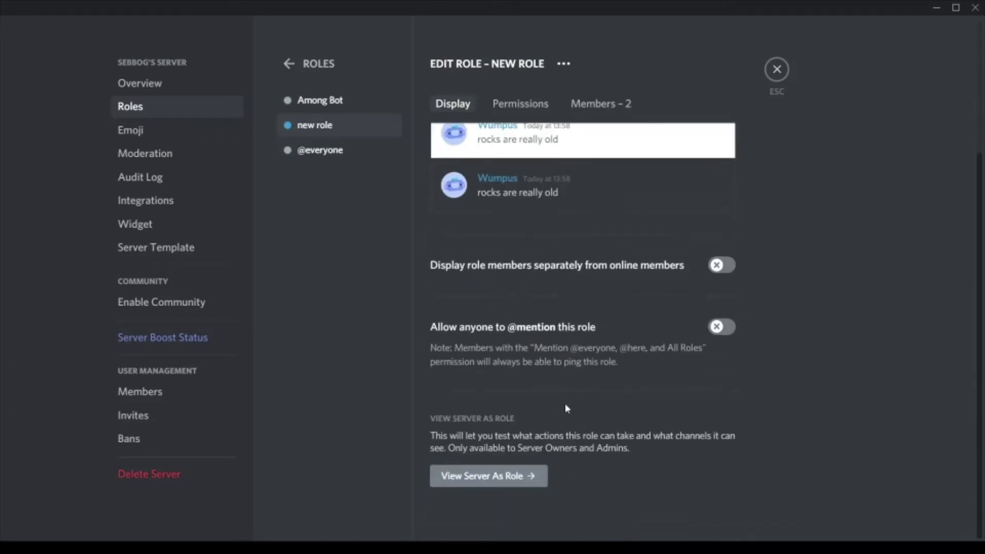
scroll(567, 408, "up", 4)
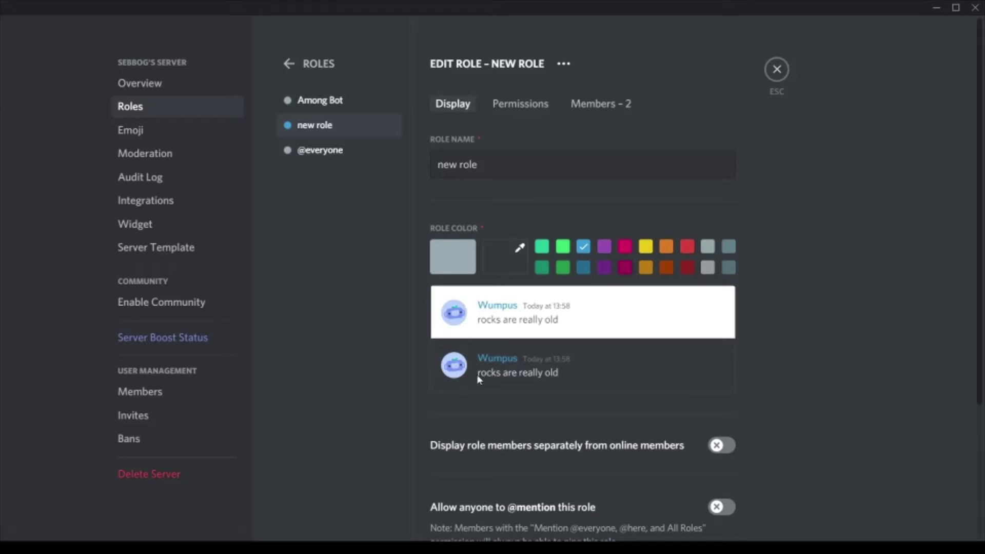
left_click(646, 246)
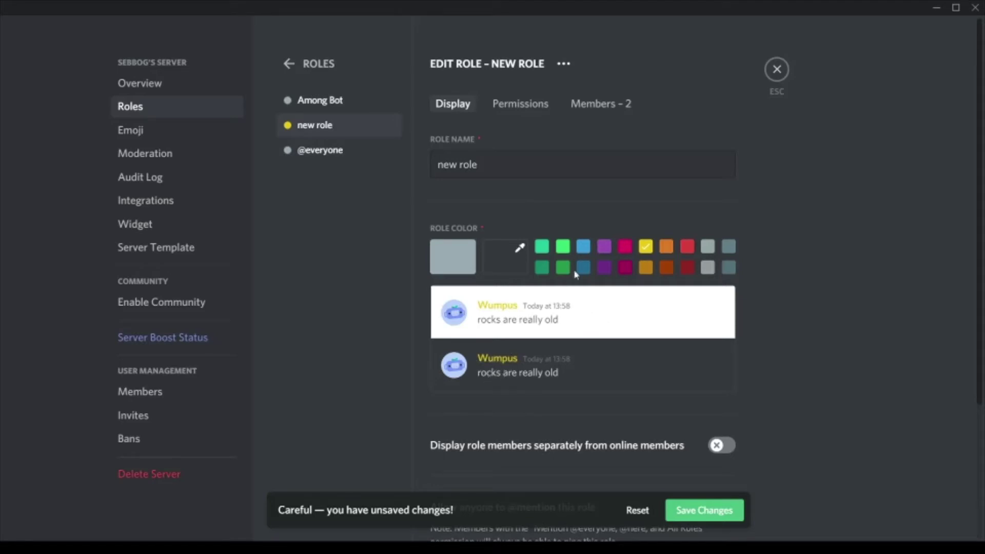
left_click(604, 250)
left_click(625, 250)
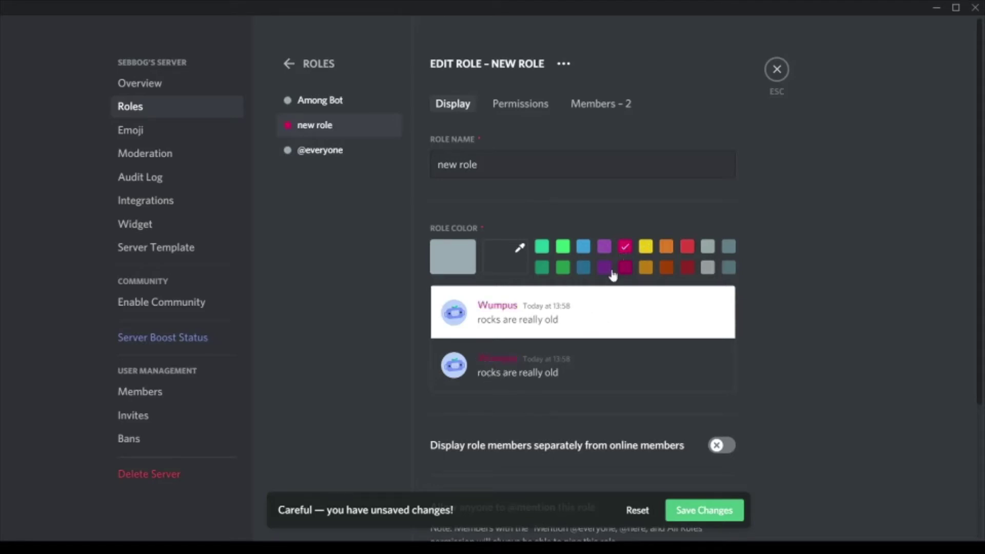
left_click(729, 270)
left_click(603, 267)
left_click(581, 249)
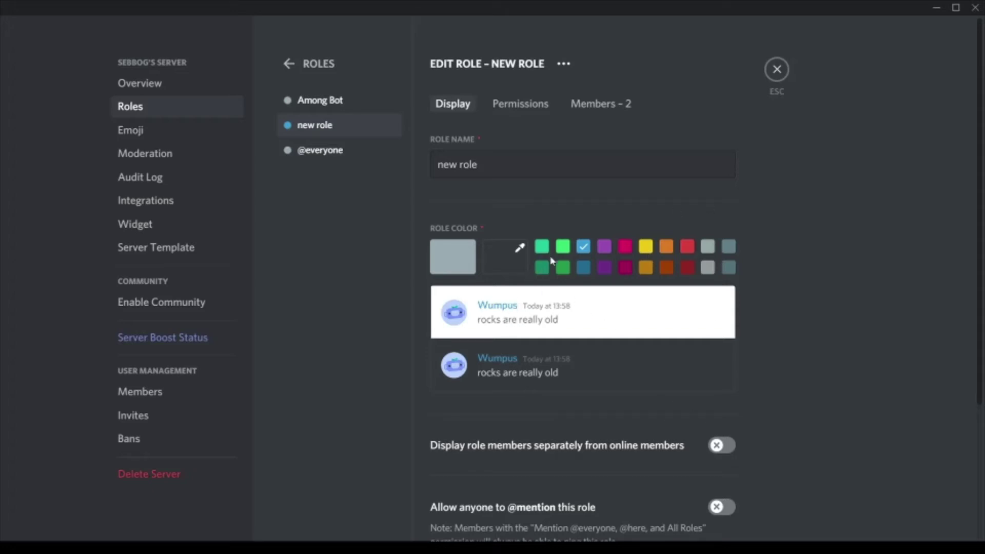
left_click(565, 271)
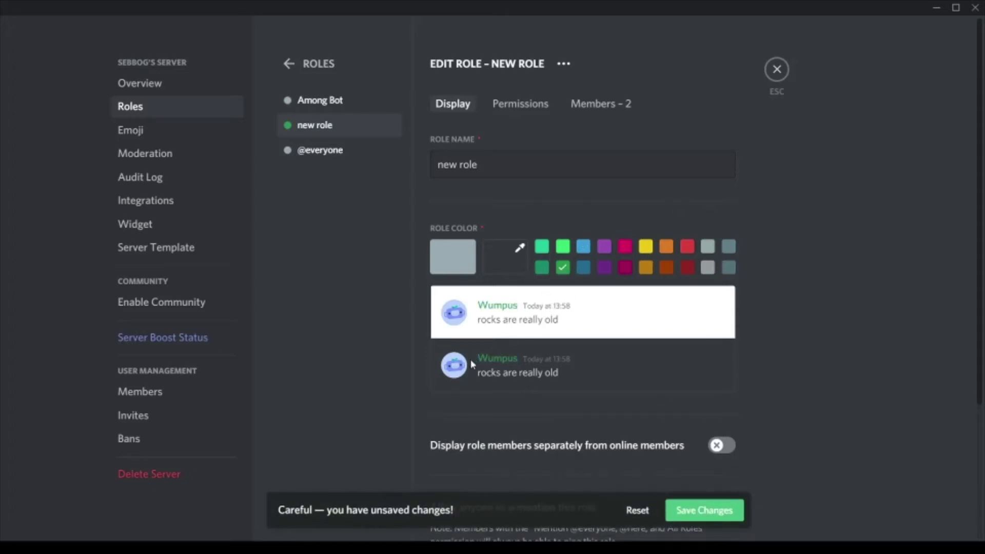
left_click(583, 248)
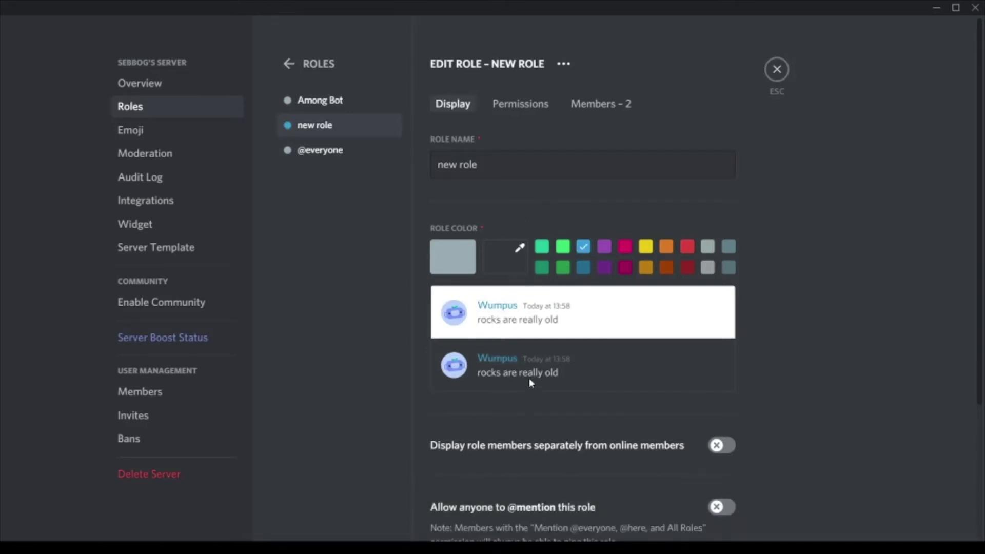
Step: Turn on displaying the role's members separately from online members, save, and check the server owner's entry in the member list
scroll(445, 404, "down", 4)
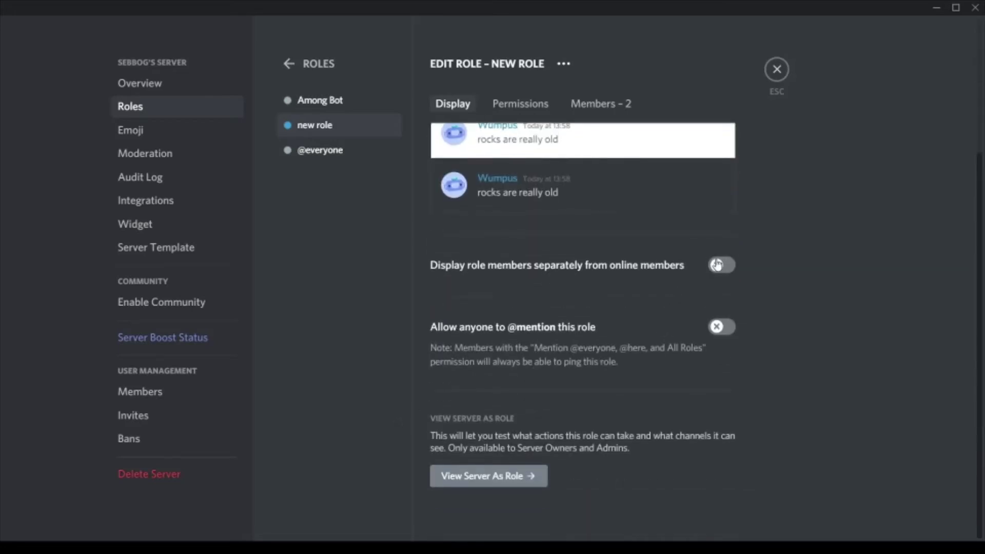
left_click(722, 265)
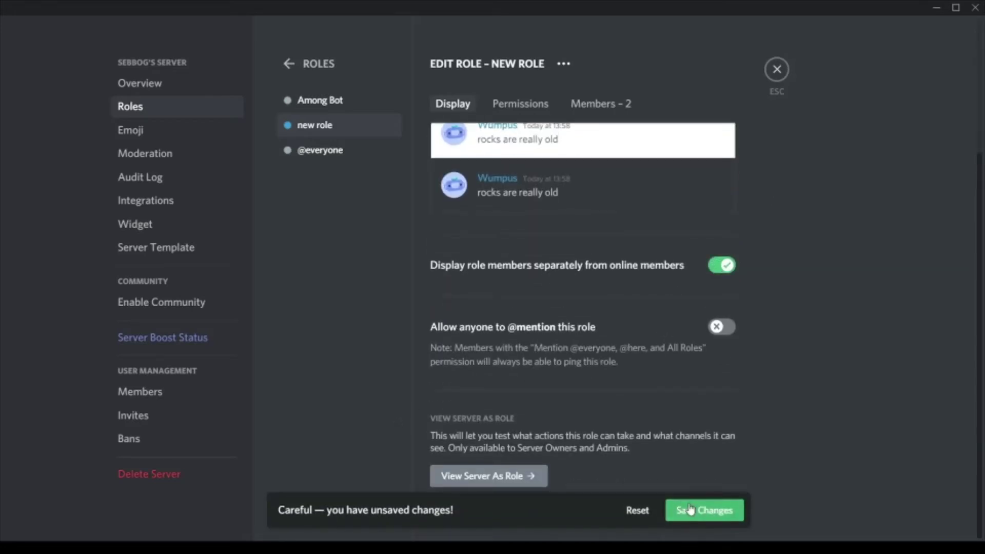
left_click(777, 69)
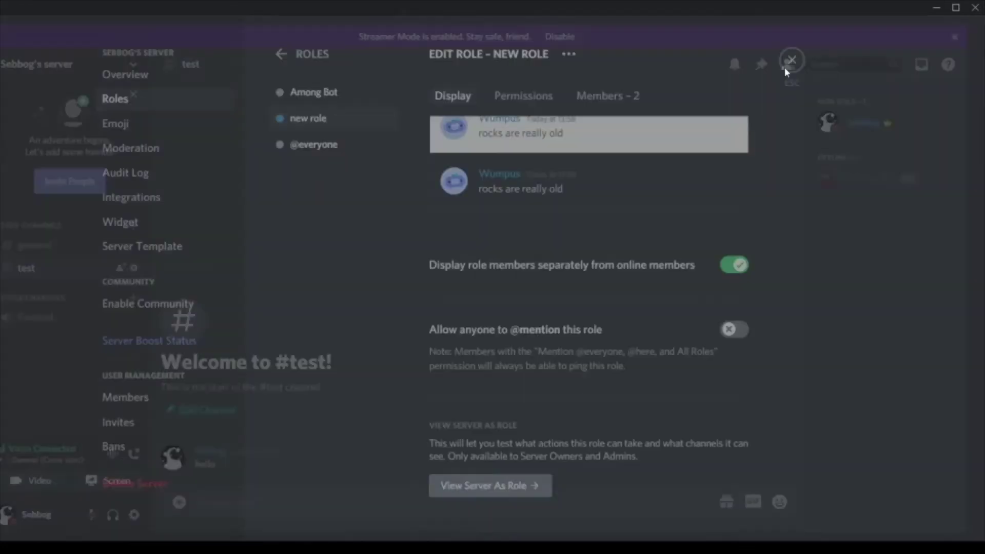
left_click(906, 117)
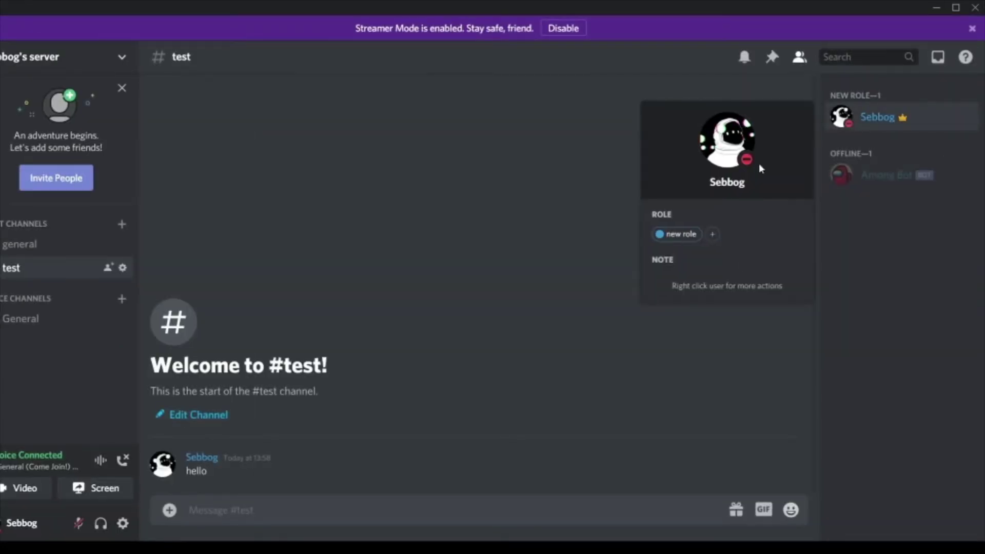
left_click(565, 214)
Step: Reopen the new role for editing, turn off displaying its members separately from online members, and save the change
left_click(51, 60)
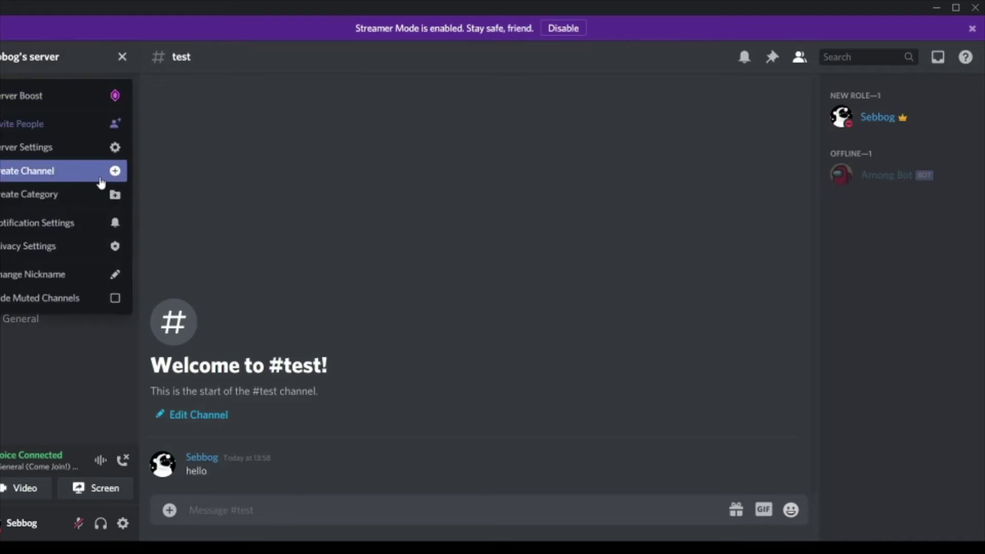
left_click(115, 146)
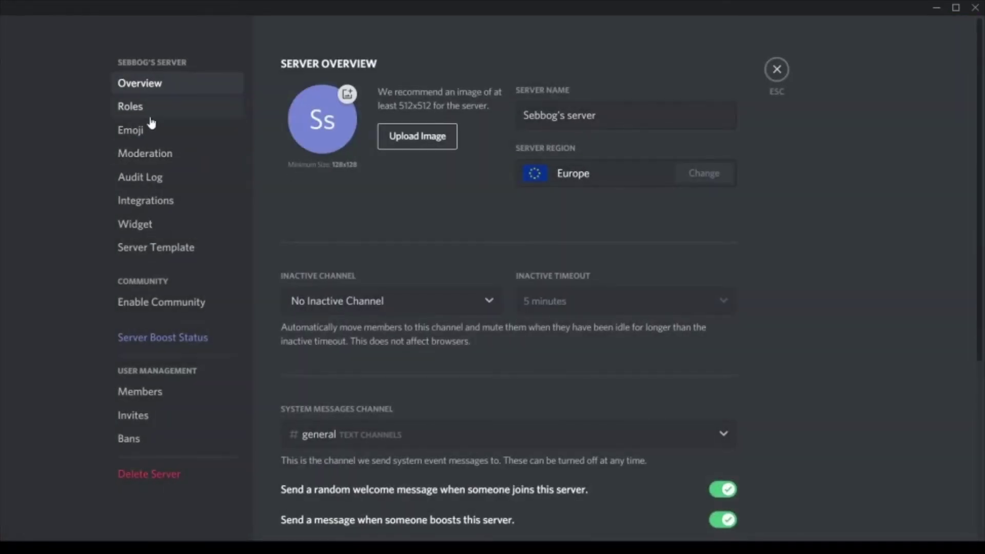
left_click(159, 116)
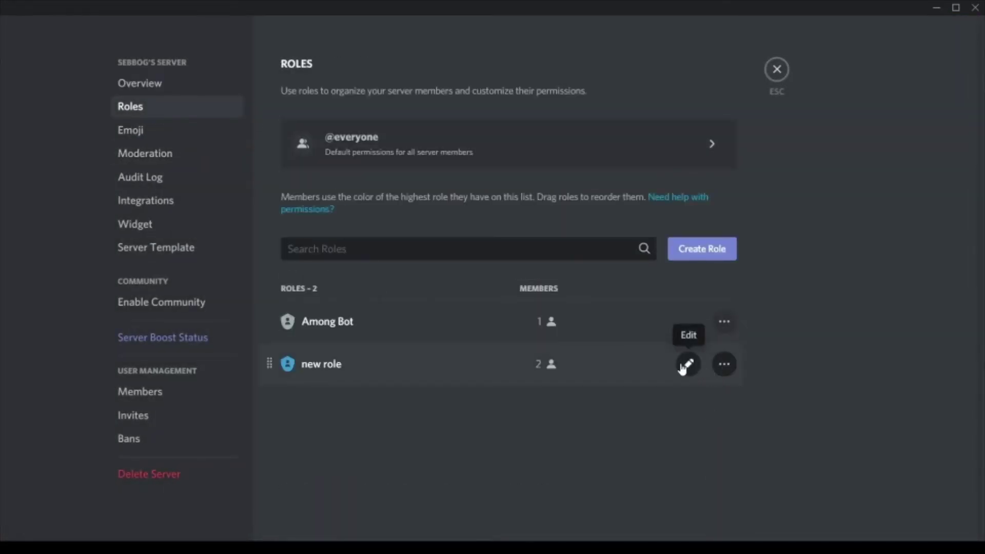
left_click(687, 364)
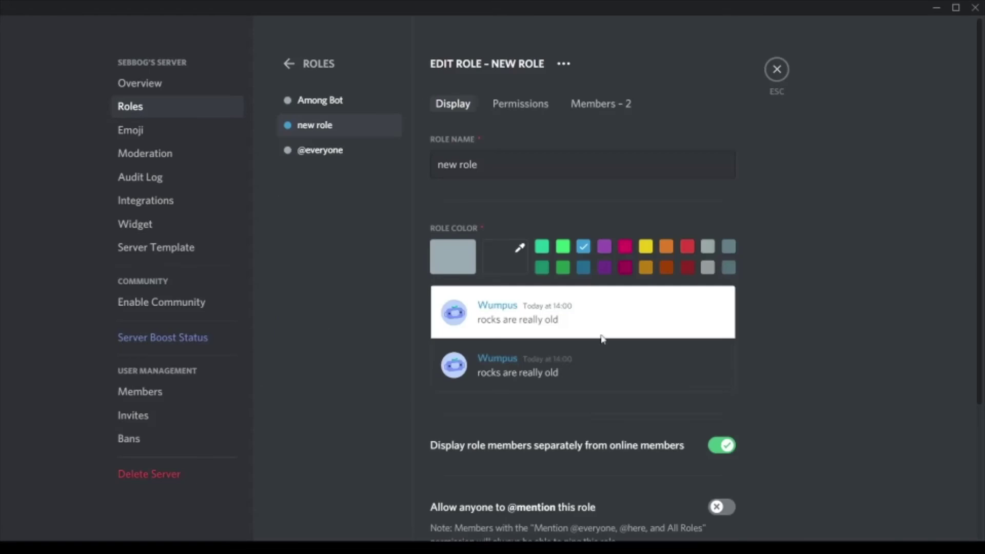
left_click(719, 446)
scroll(669, 423, "down", 3)
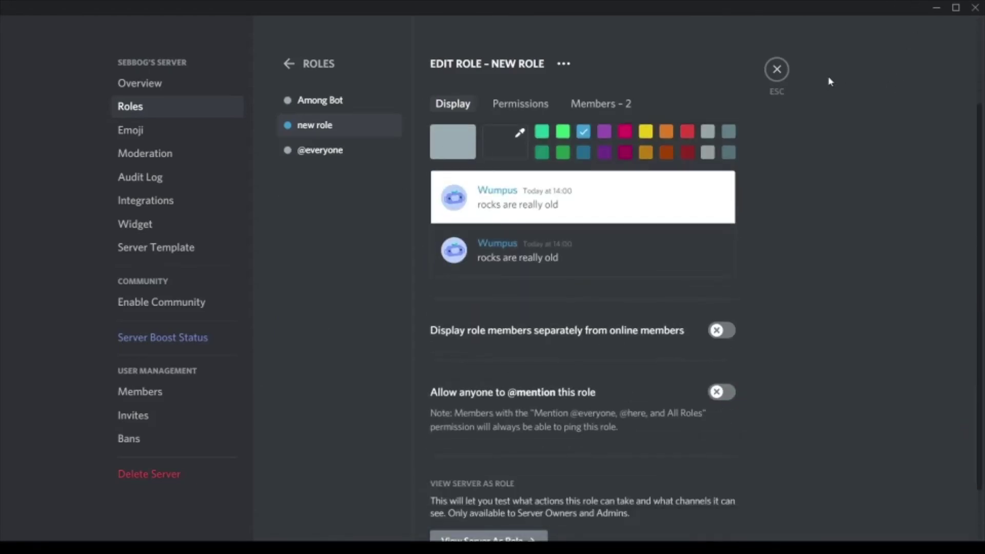
left_click(777, 70)
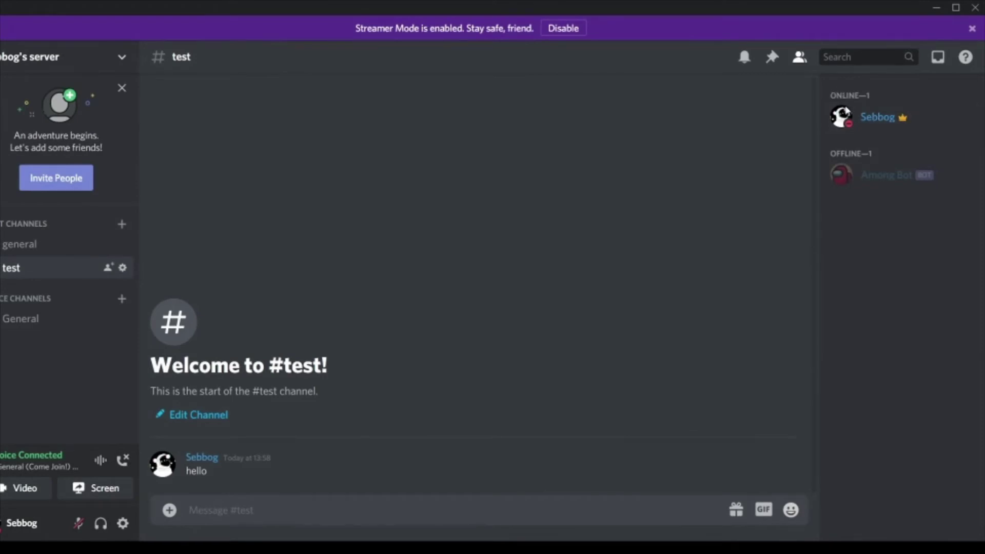
Step: Check the roles on the profile cards of Among Bot and the server owner in the #test channel
left_click(883, 179)
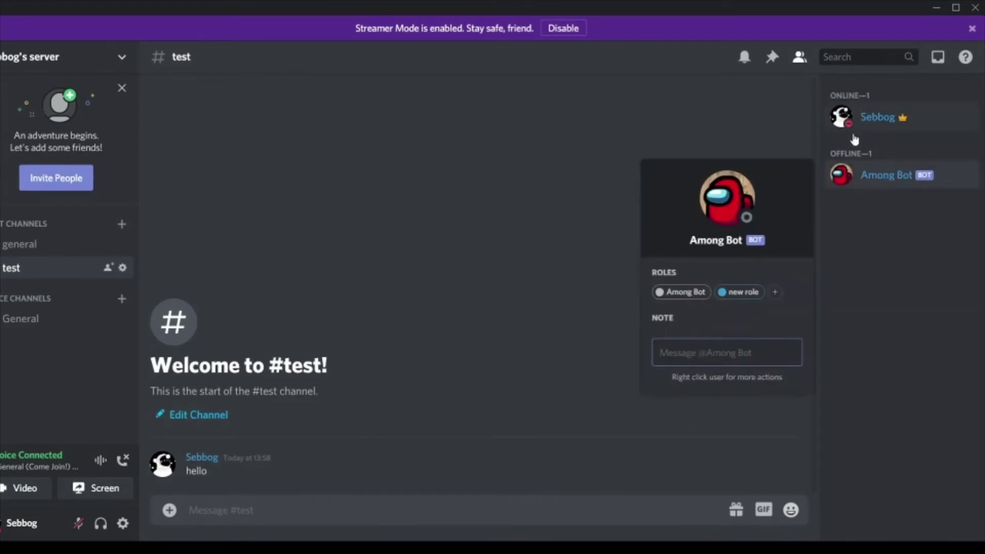
left_click(858, 126)
left_click(871, 179)
left_click(344, 352)
left_click(202, 457)
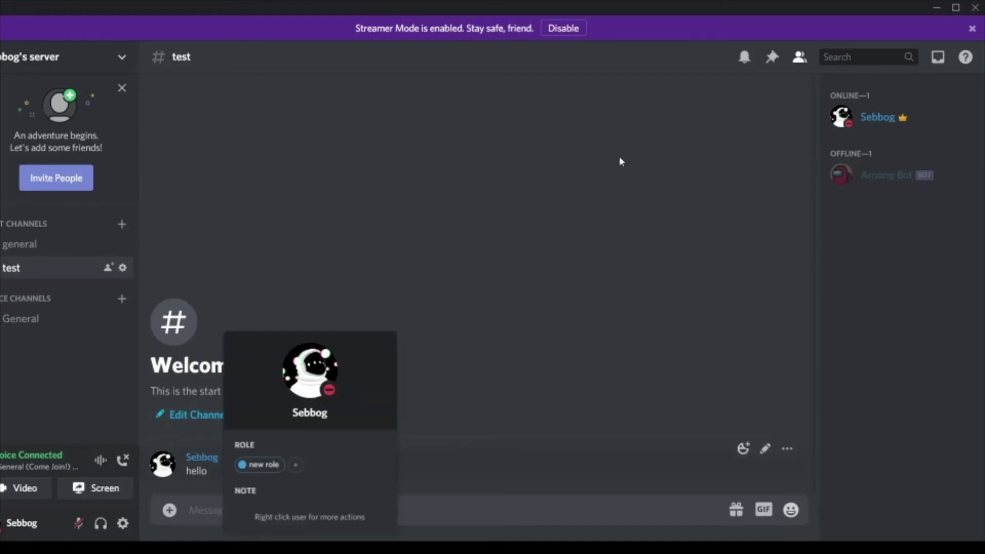
left_click(620, 156)
Step: Review the new role's display settings again and return to the #test channel
left_click(68, 59)
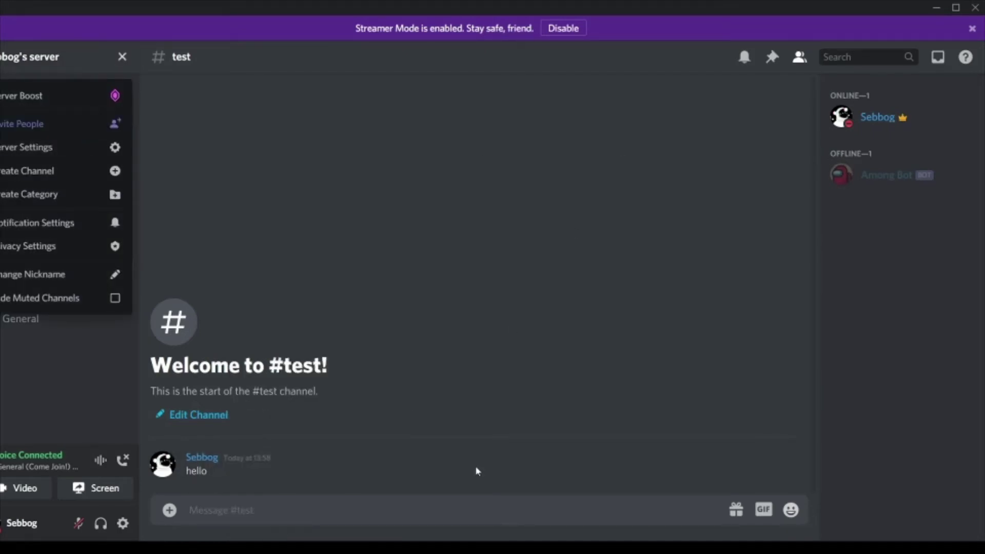
left_click(61, 154)
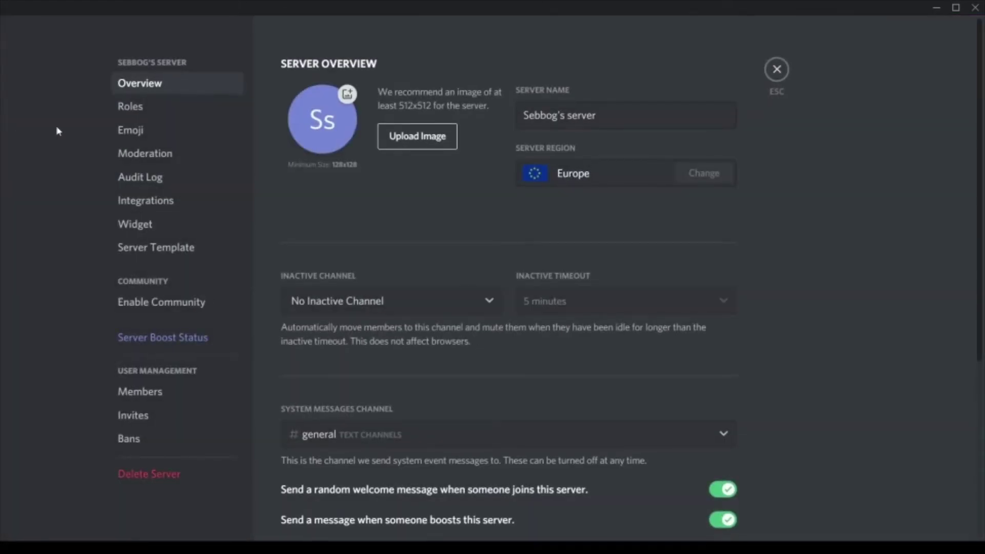
left_click(131, 106)
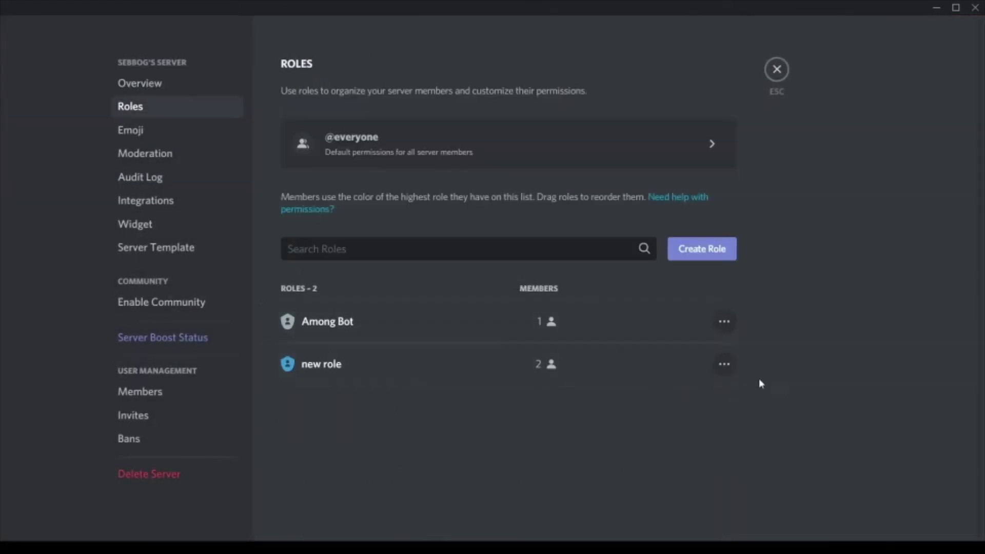
left_click(688, 364)
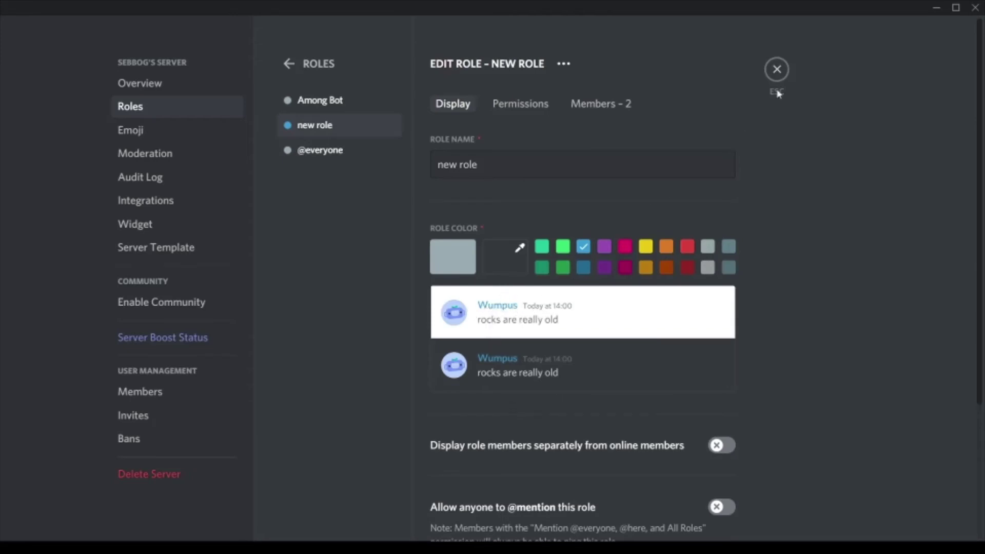
left_click(777, 69)
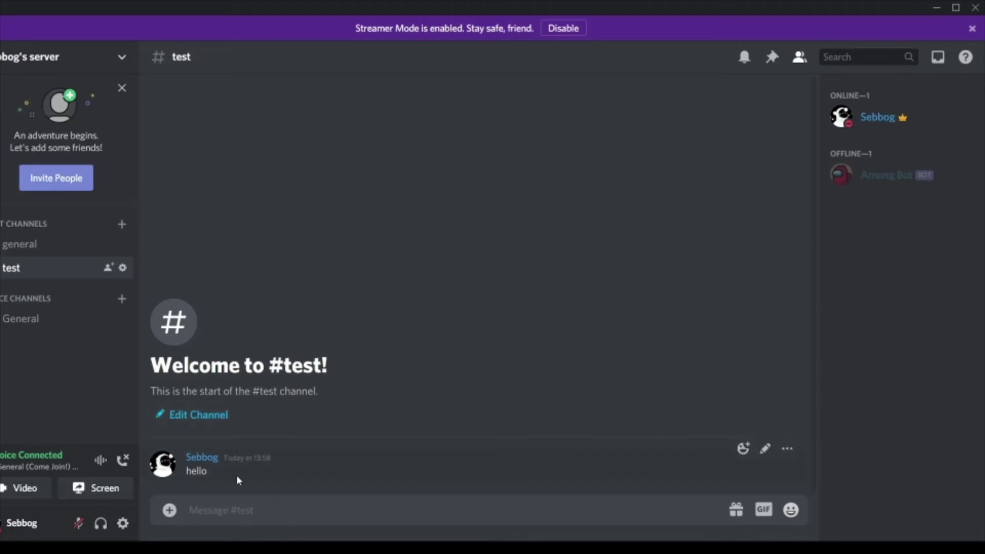
left_click(19, 61)
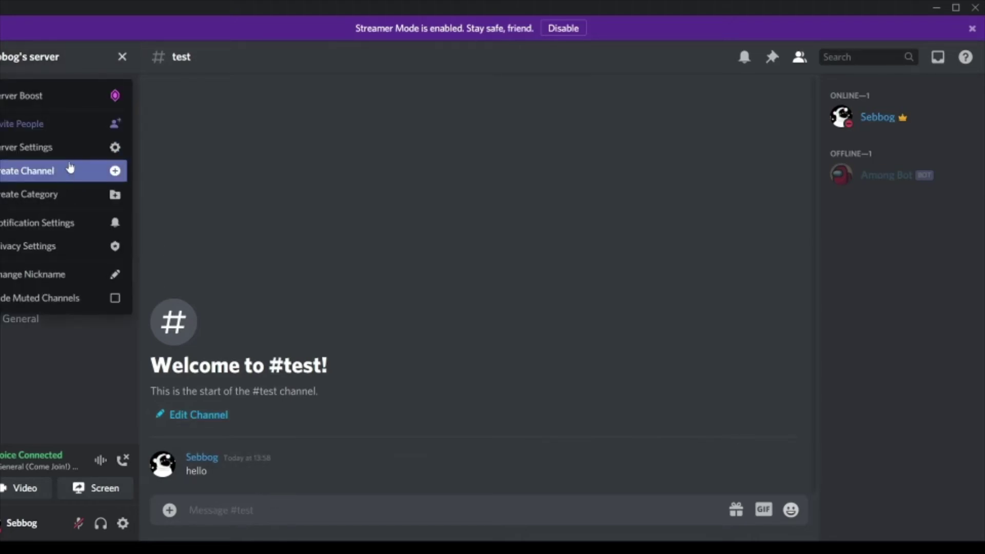
left_click(60, 148)
left_click(161, 111)
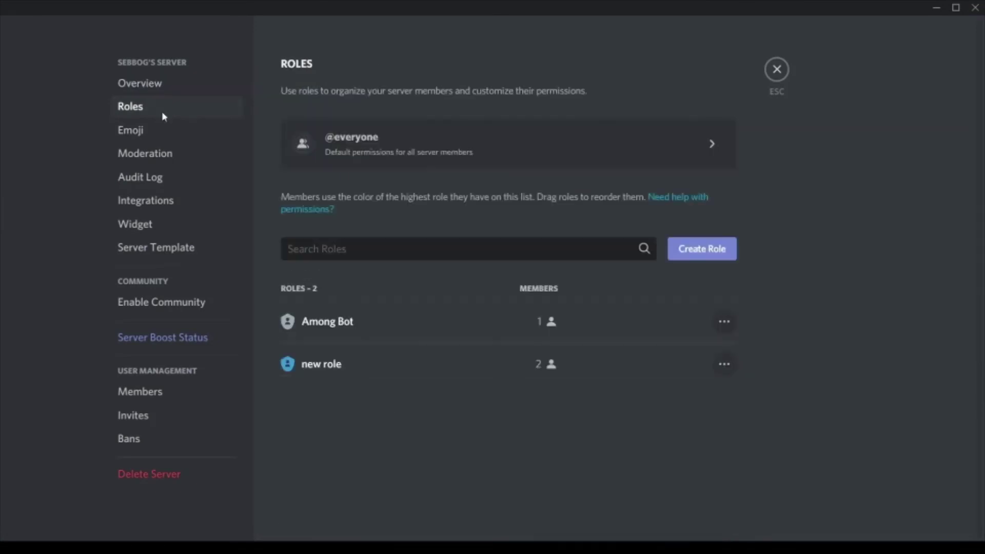
left_click(686, 373)
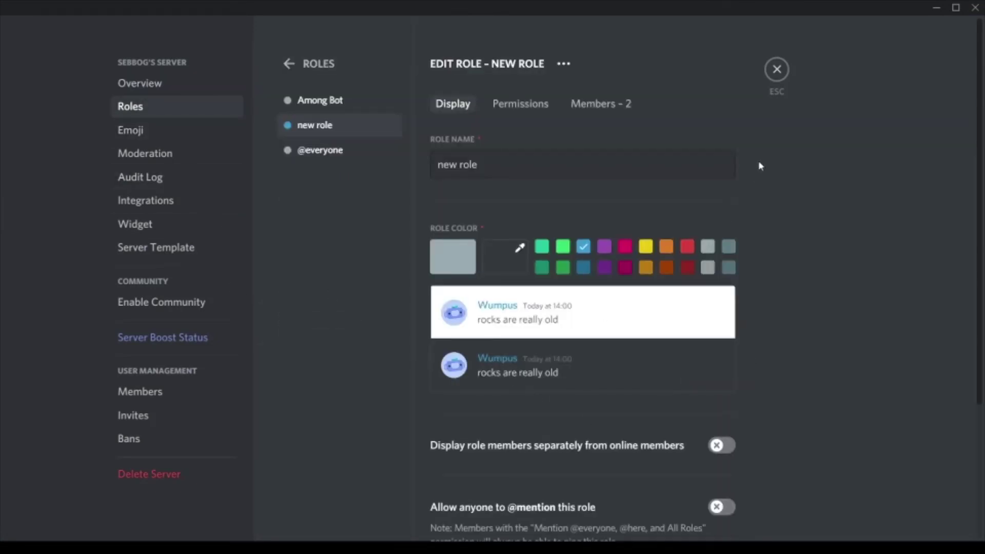
left_click(774, 71)
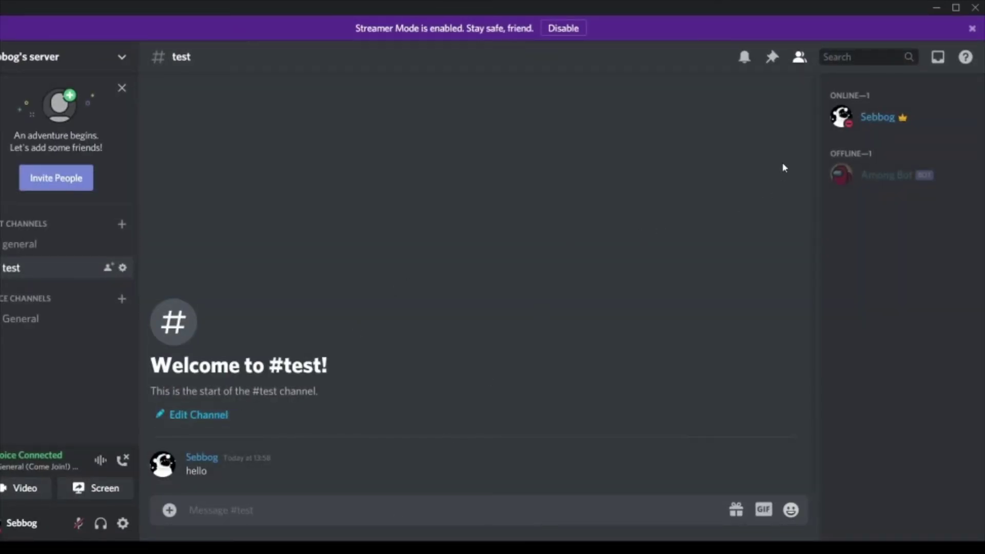
Step: Look through the server's Roles, Emoji, Moderation, Audit Log, Integrations, Widget and Server Template settings
left_click(131, 58)
left_click(98, 148)
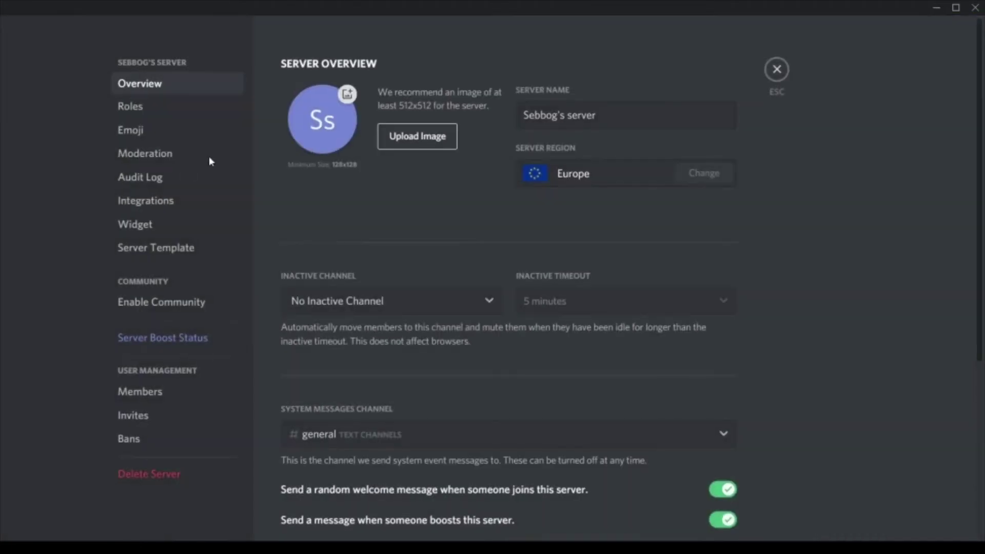
left_click(173, 108)
left_click(173, 136)
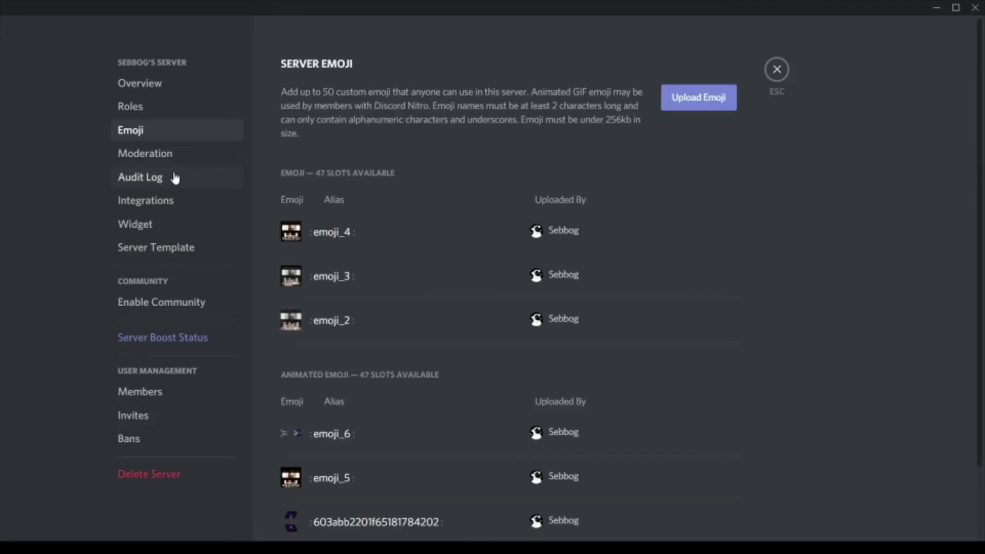
left_click(174, 157)
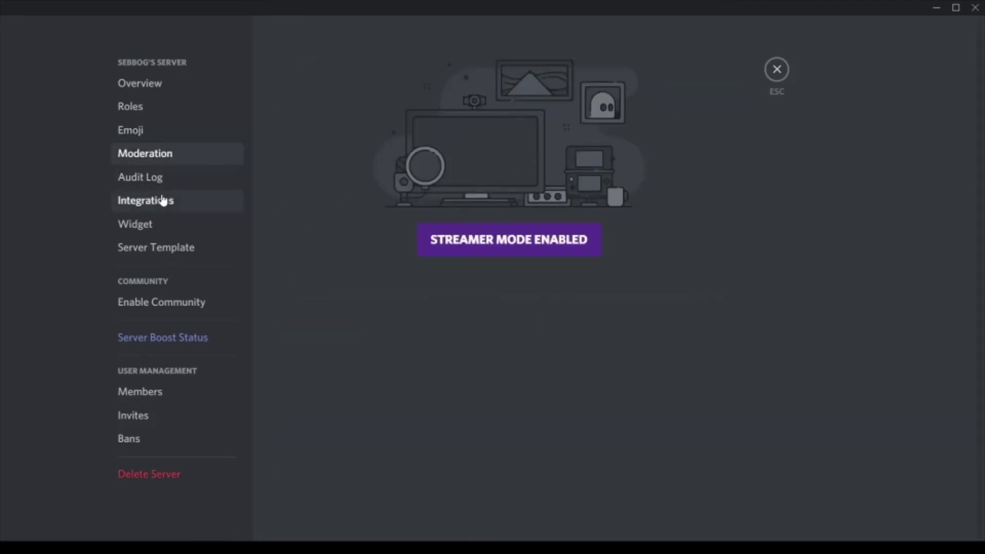
left_click(163, 199)
left_click(160, 176)
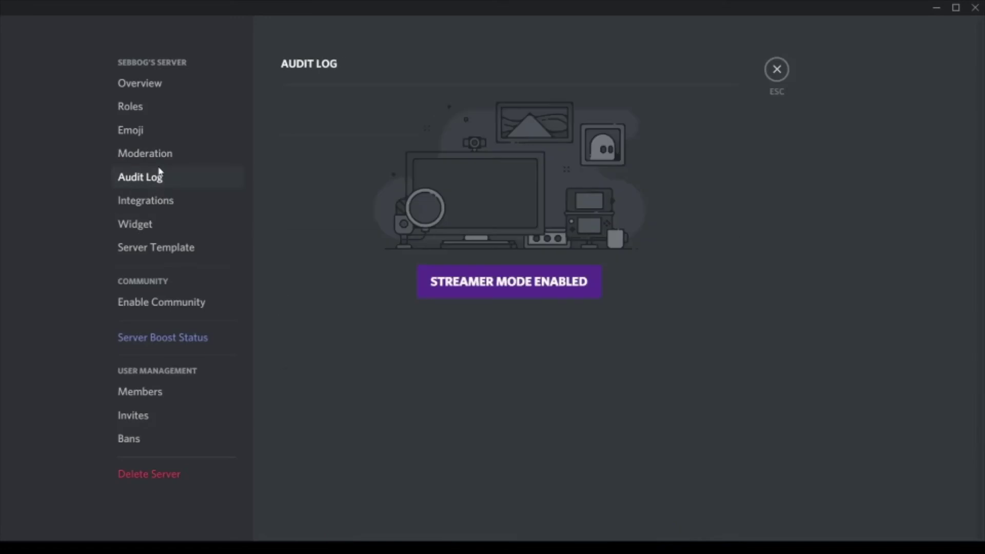
left_click(149, 200)
left_click(140, 227)
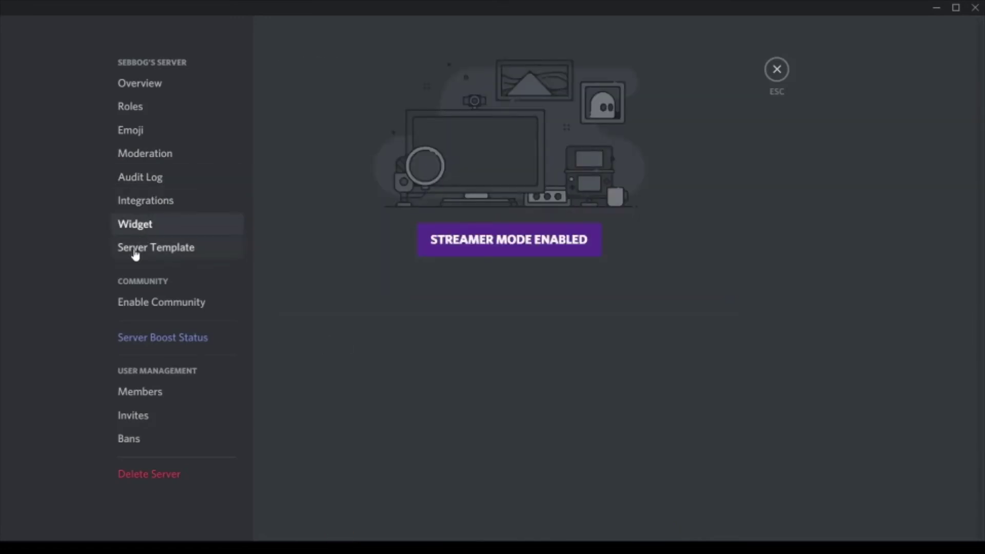
left_click(136, 252)
left_click(131, 224)
Step: Leave the server settings and disable Streamer Mode
left_click(777, 74)
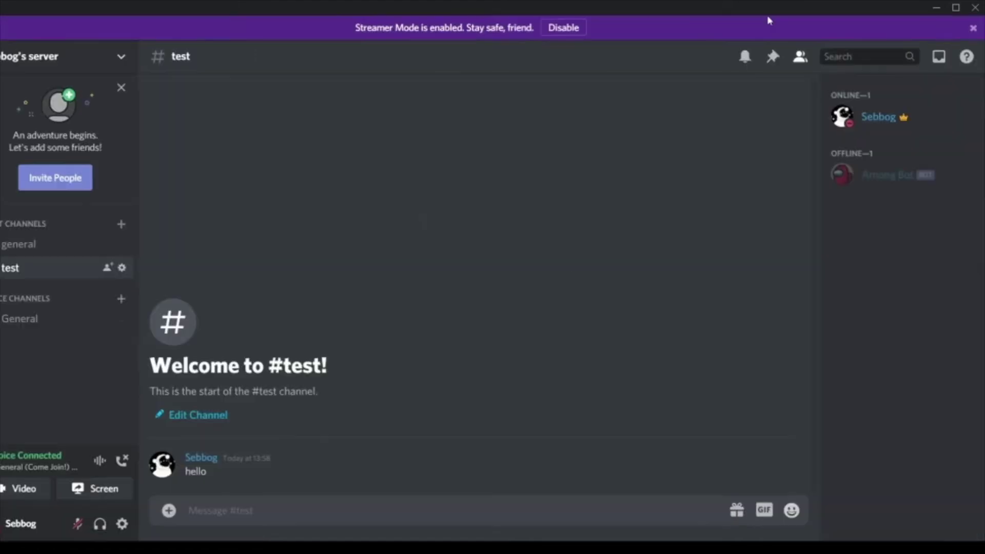
left_click(564, 28)
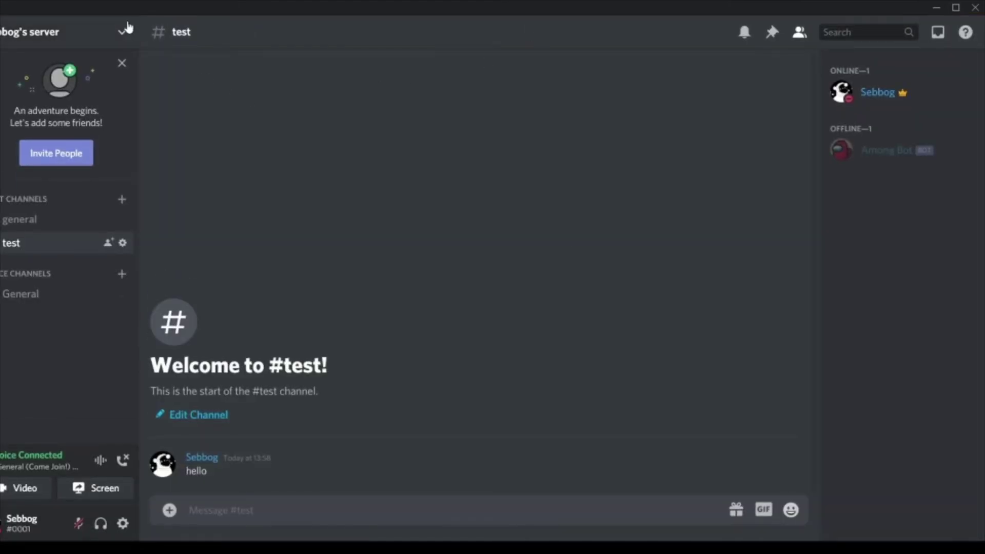
Step: Open the server settings and look through the Roles, Emoji, Moderation and Audit Log pages
left_click(122, 32)
left_click(69, 122)
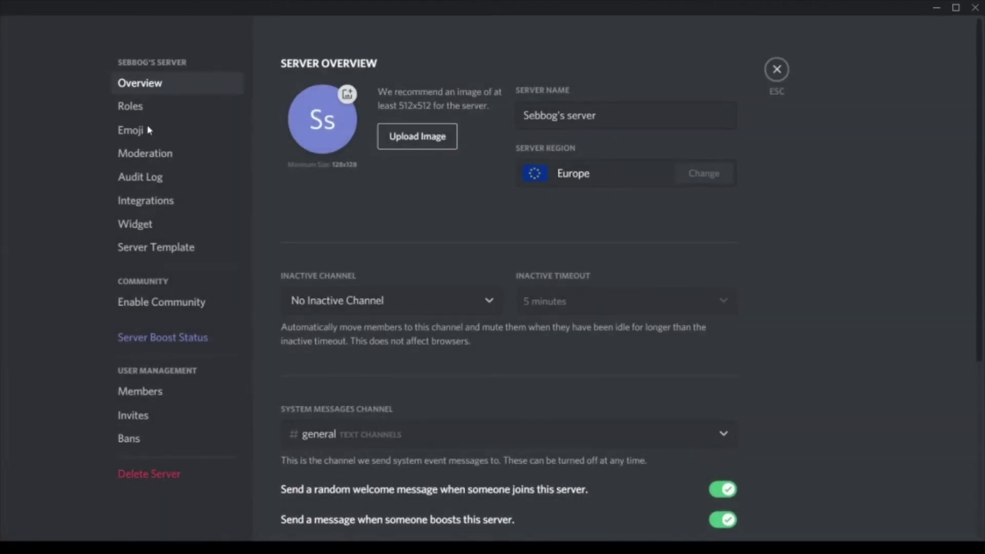
left_click(147, 107)
left_click(137, 132)
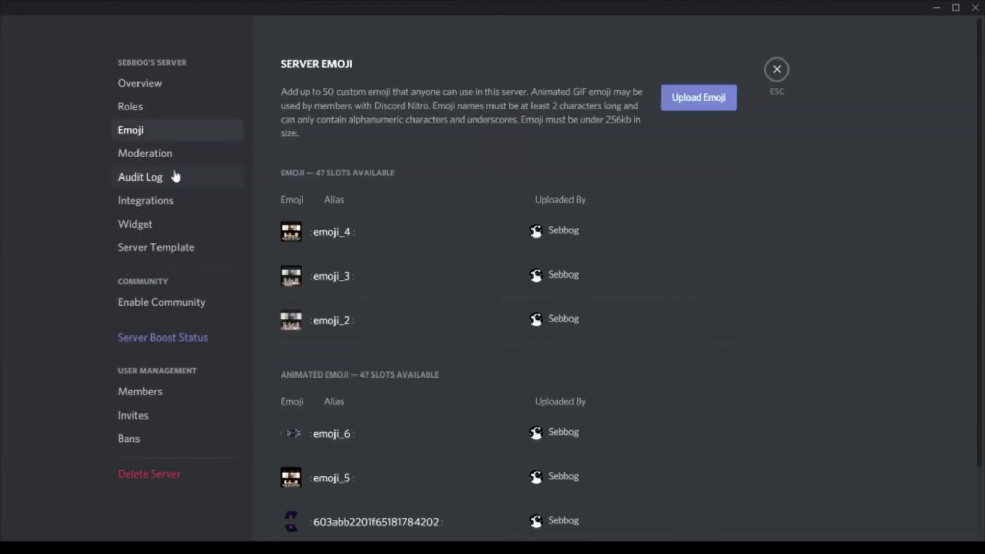
left_click(177, 176)
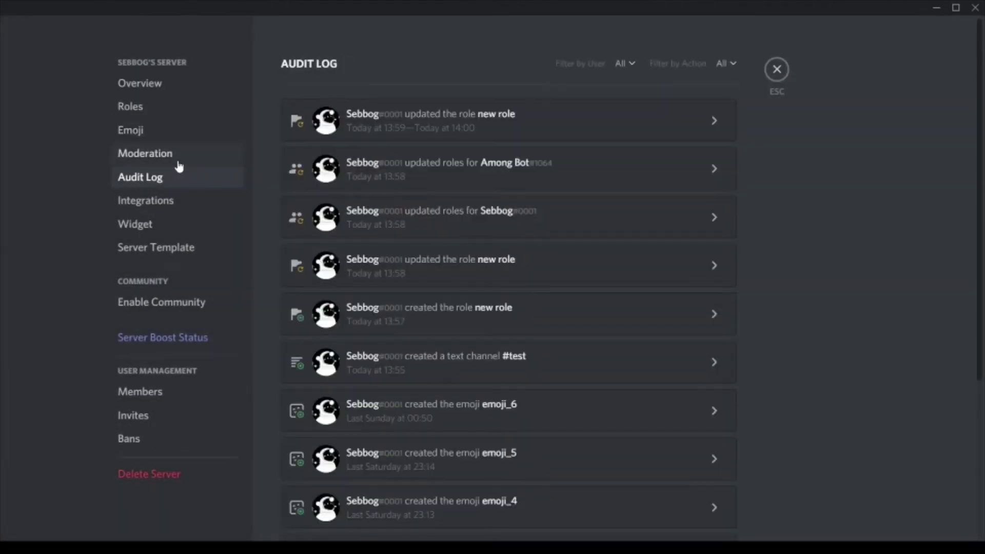
left_click(180, 163)
scroll(622, 347, "down", 2)
scroll(622, 346, "down", 5)
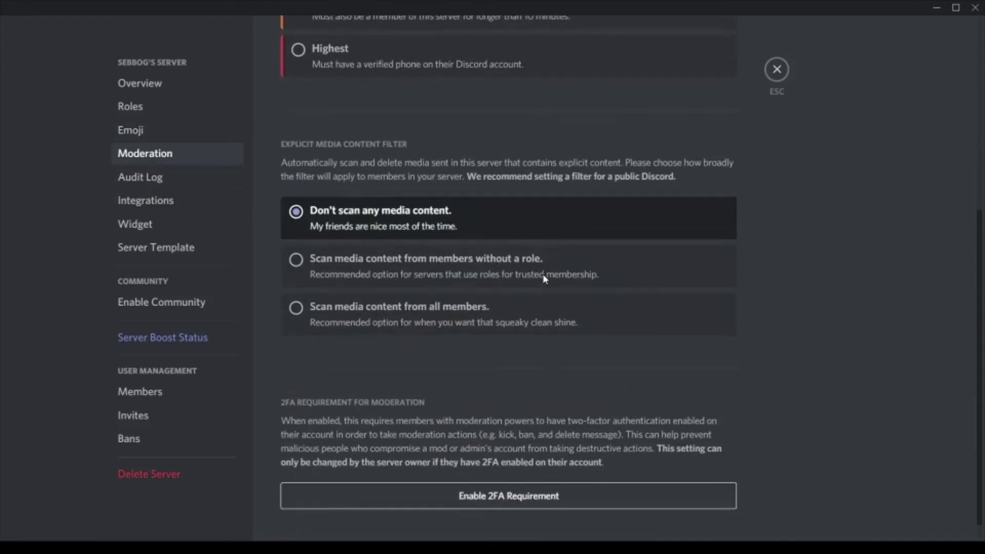
left_click(145, 184)
scroll(554, 322, "down", 4)
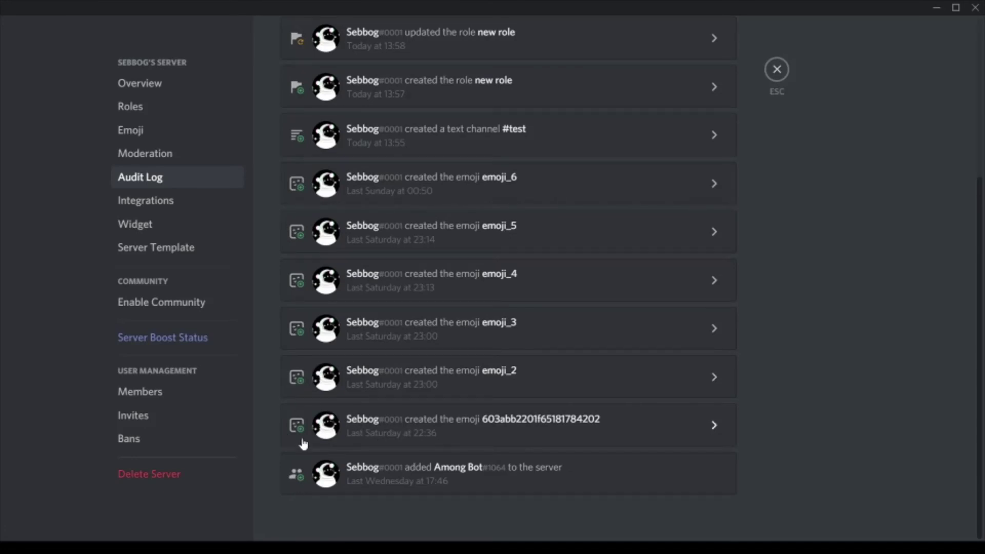
Step: Look through the server's Integrations, Widget, Server Template, Enable Community, Members, Invites and Bans pages
left_click(128, 202)
left_click(145, 232)
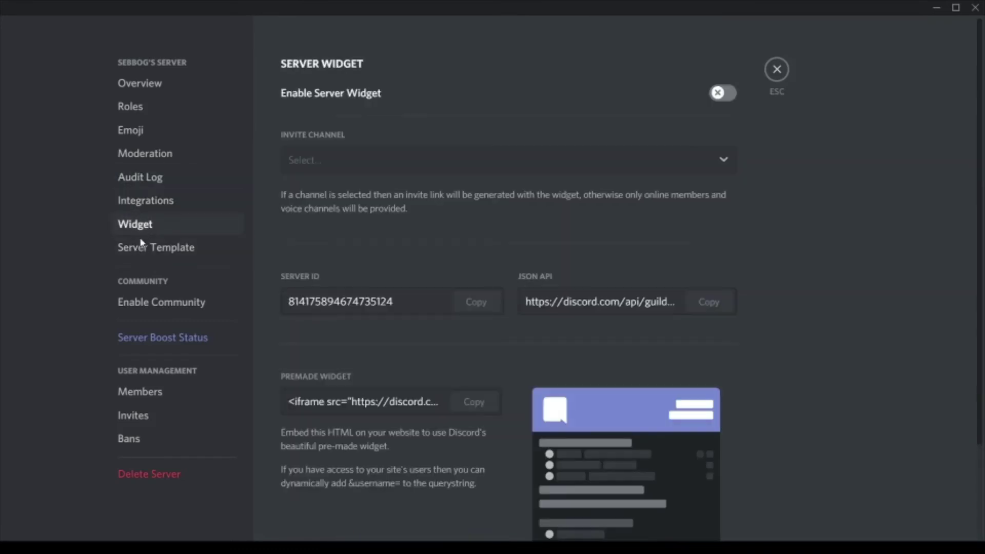
scroll(308, 267, "down", 3)
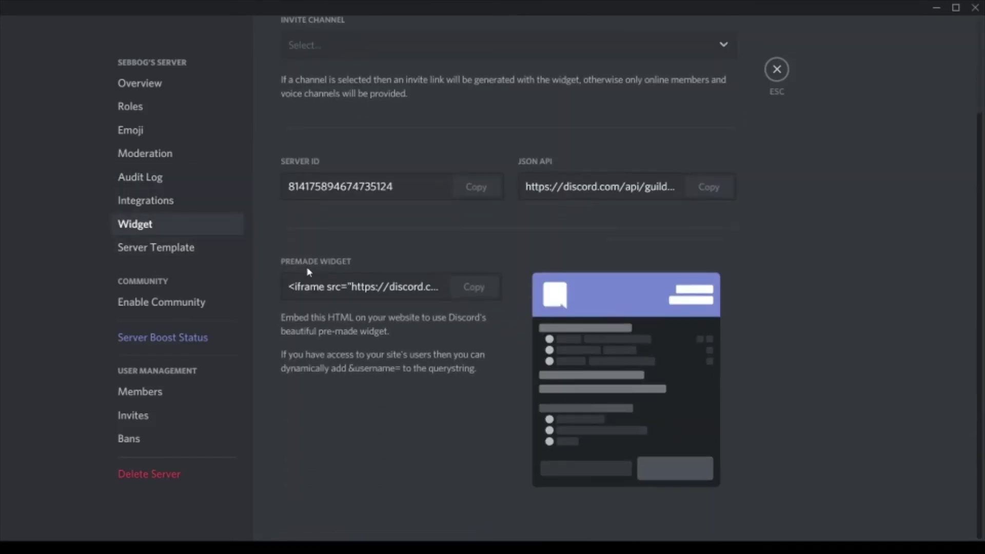
left_click(165, 256)
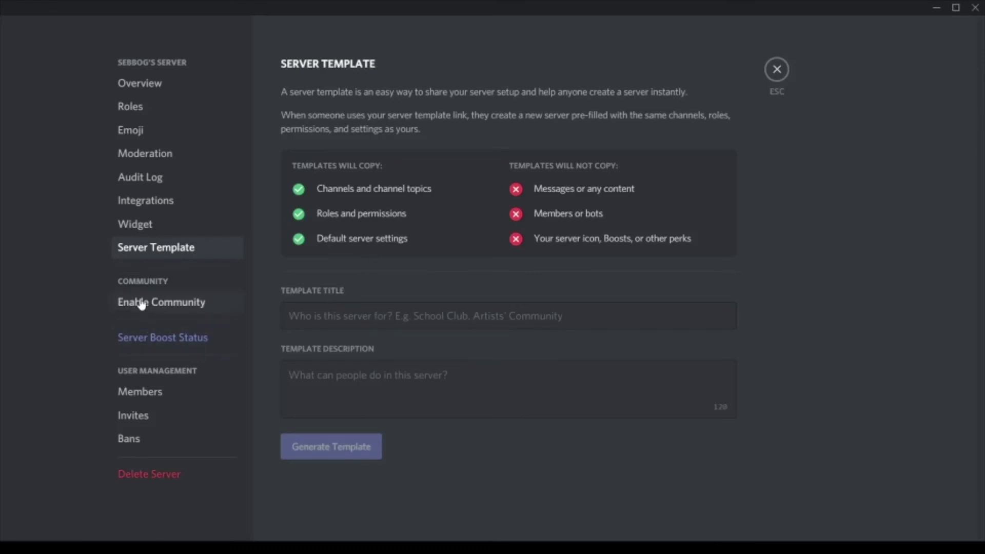
left_click(197, 302)
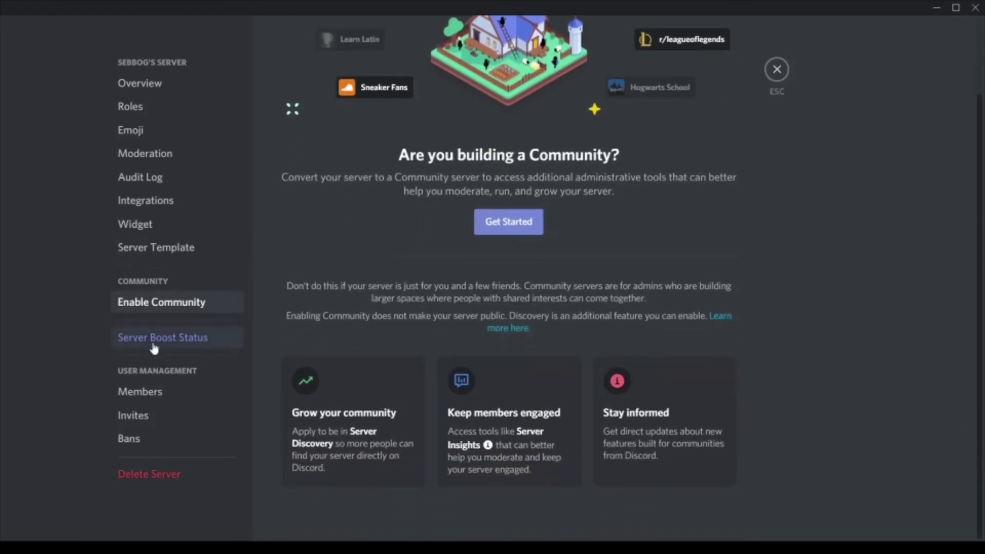
left_click(130, 397)
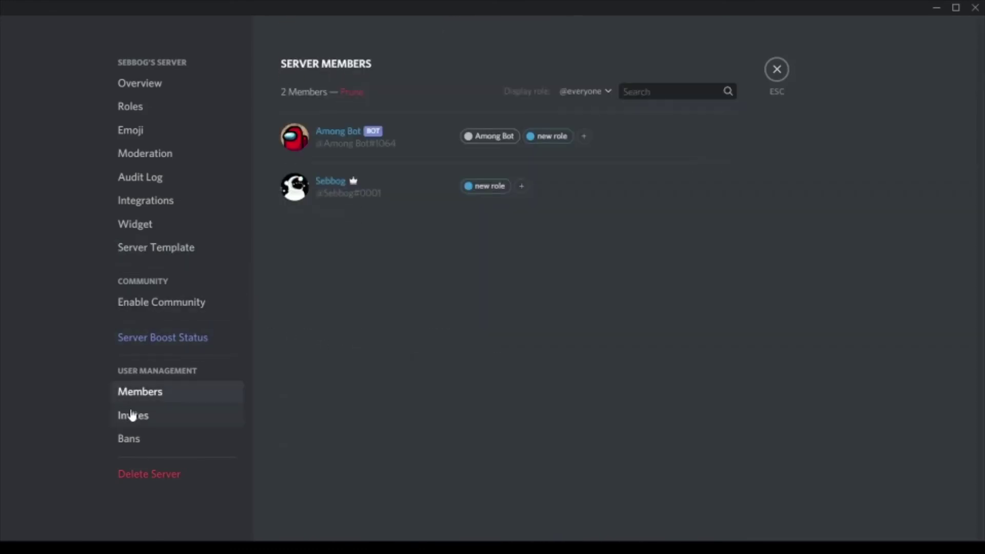
left_click(193, 416)
left_click(154, 441)
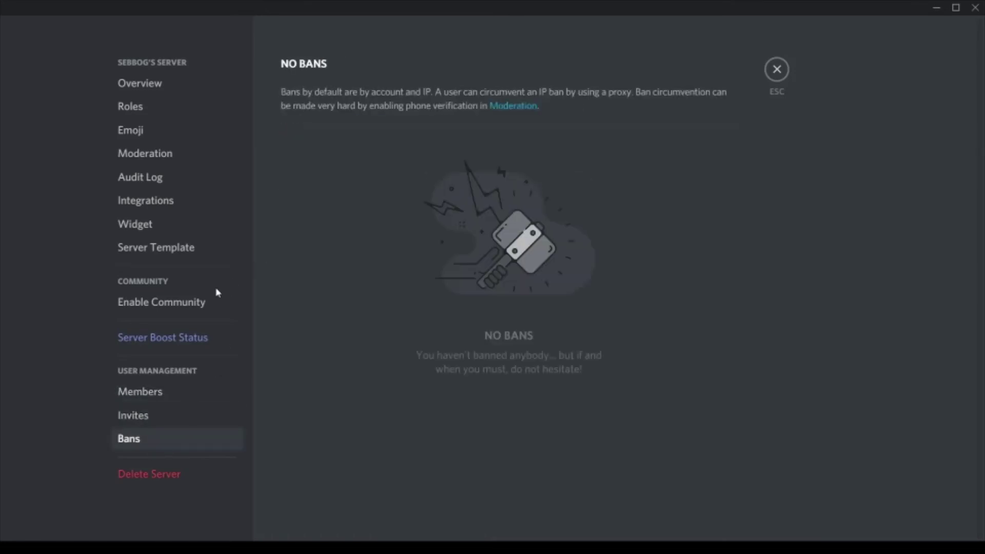
Step: Open the role named new role and review its members, display options and permissions
left_click(144, 109)
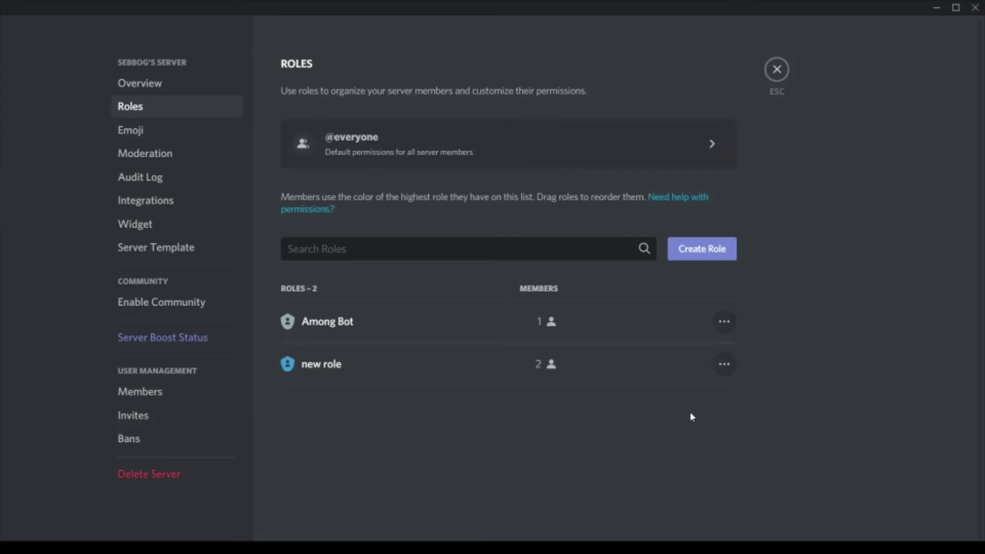
left_click(686, 363)
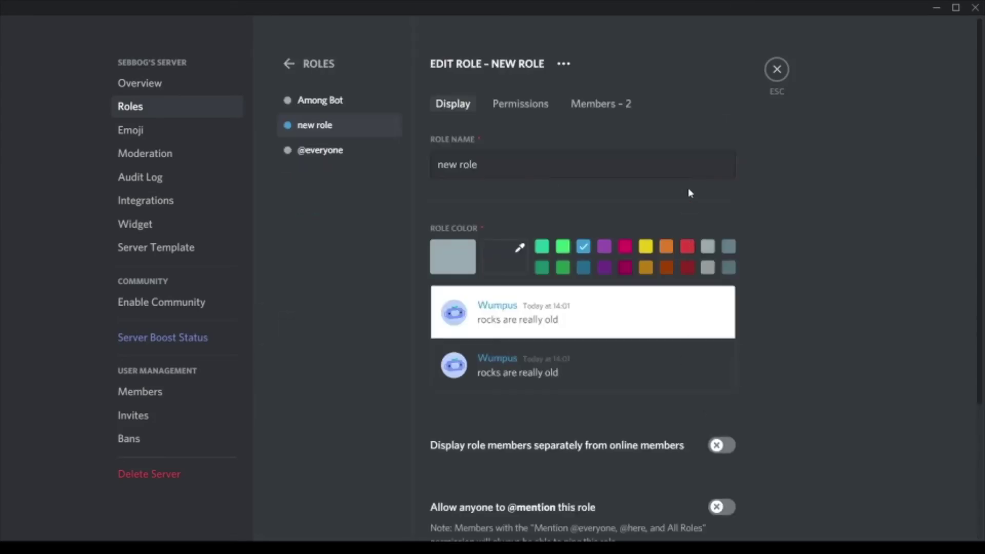
left_click(603, 105)
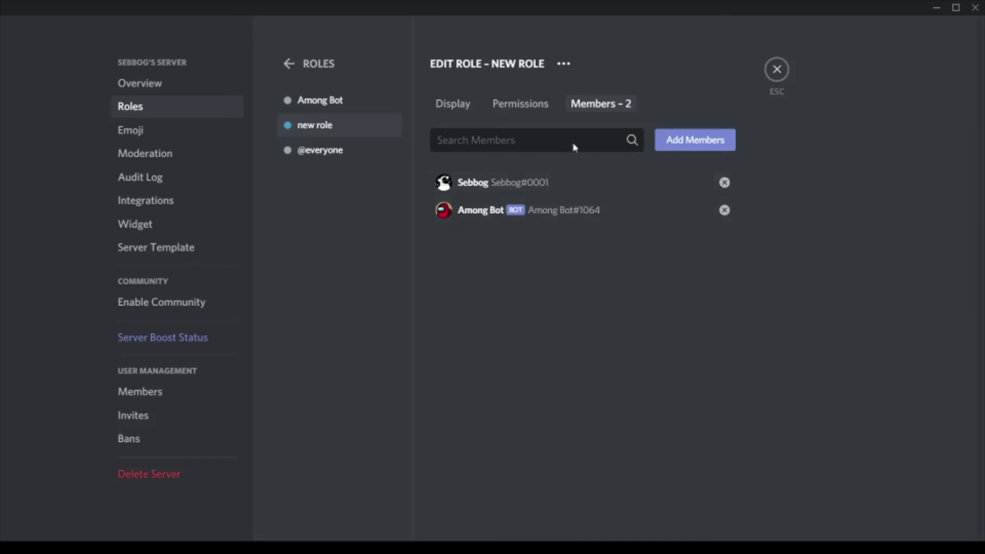
left_click(523, 108)
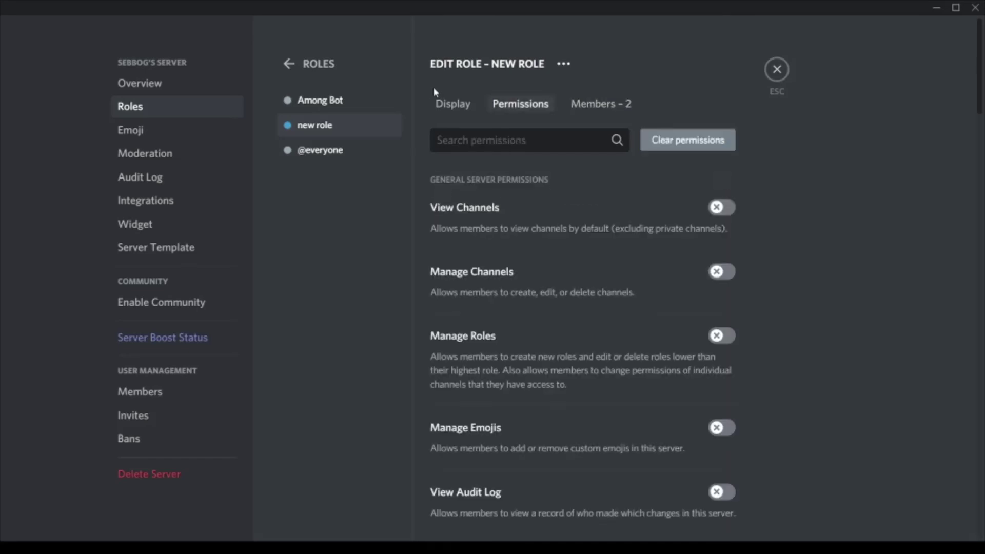
left_click(464, 110)
scroll(546, 286, "down", 4)
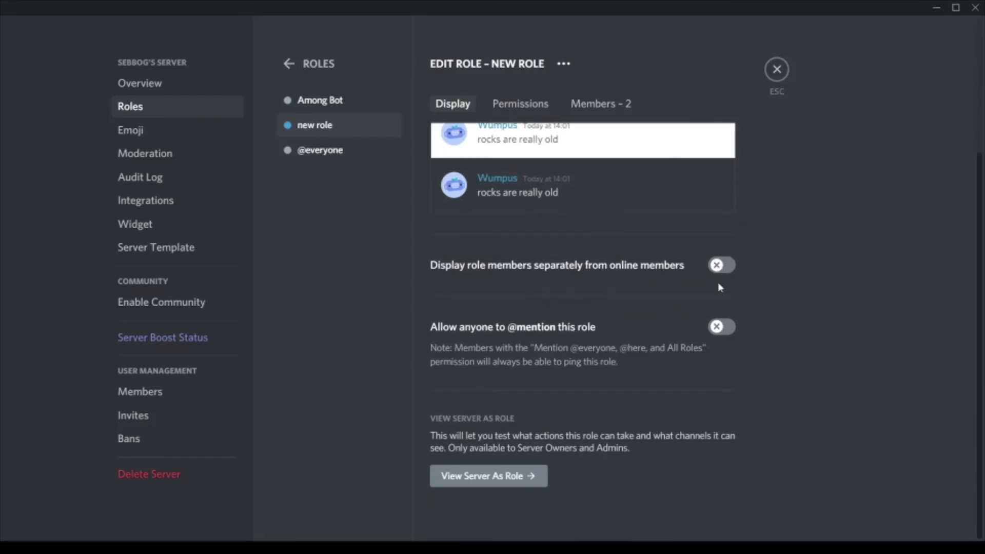
scroll(726, 301, "up", 4)
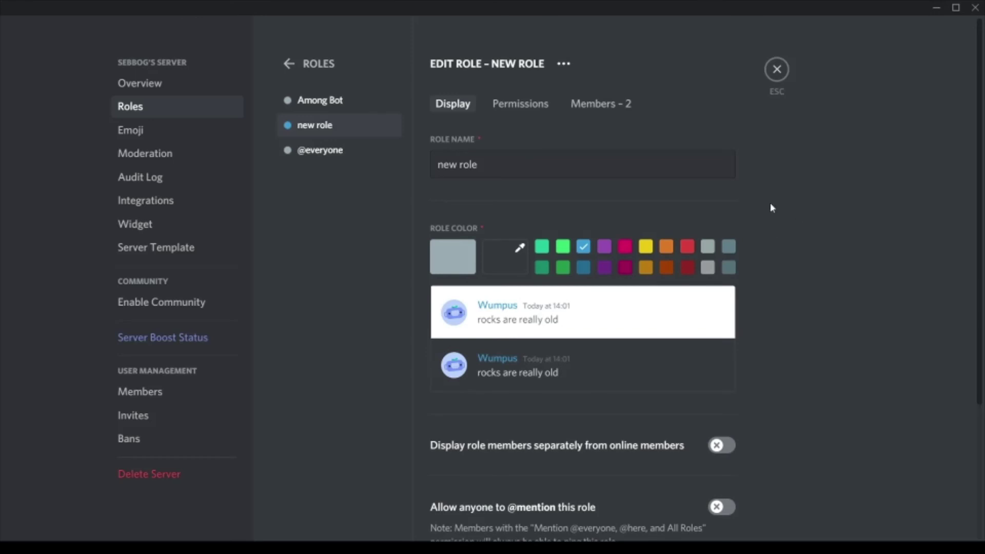
left_click(543, 111)
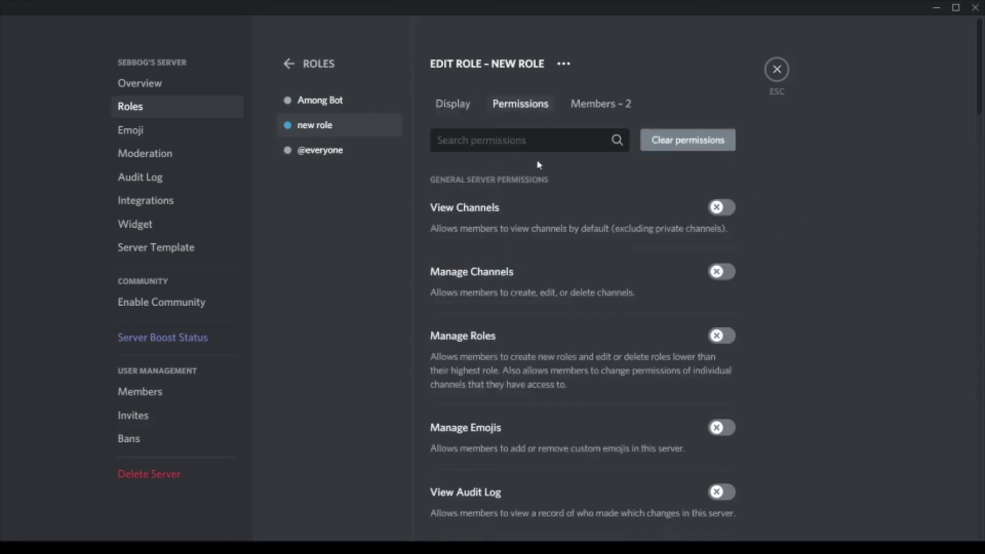
left_click(472, 104)
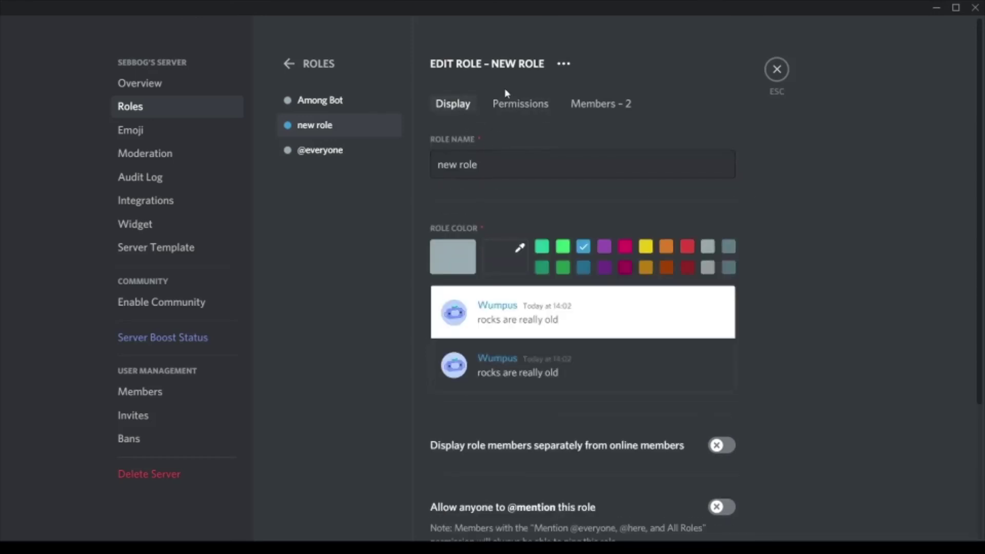
left_click(519, 102)
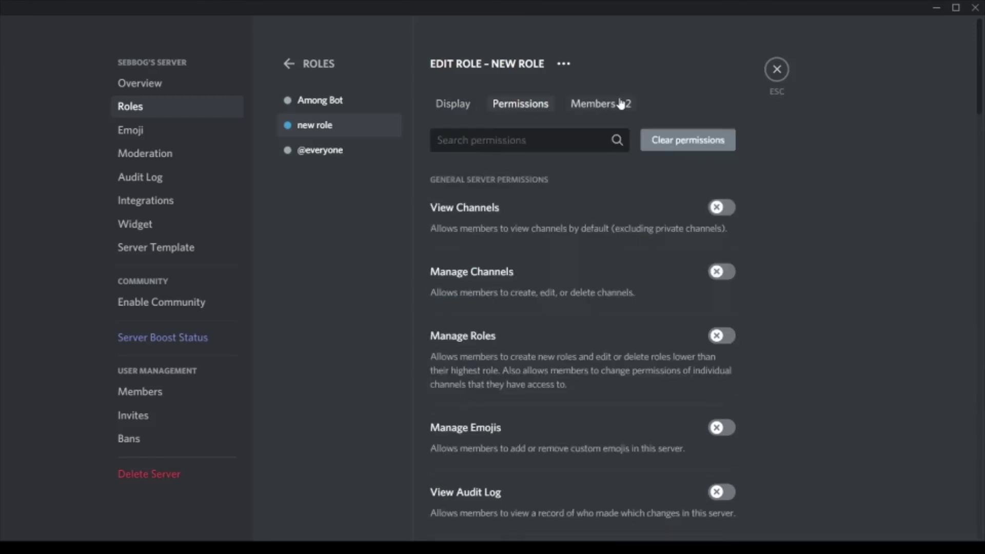
scroll(546, 195, "down", 5)
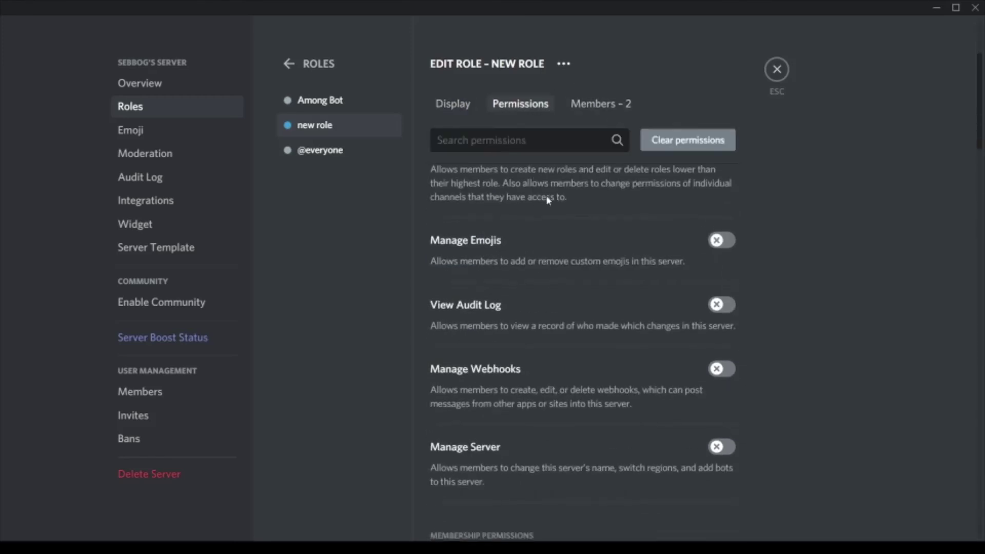
Step: Turn on the View Audit Log, Manage Webhooks and Manage Server permissions for the new role
left_click(688, 140)
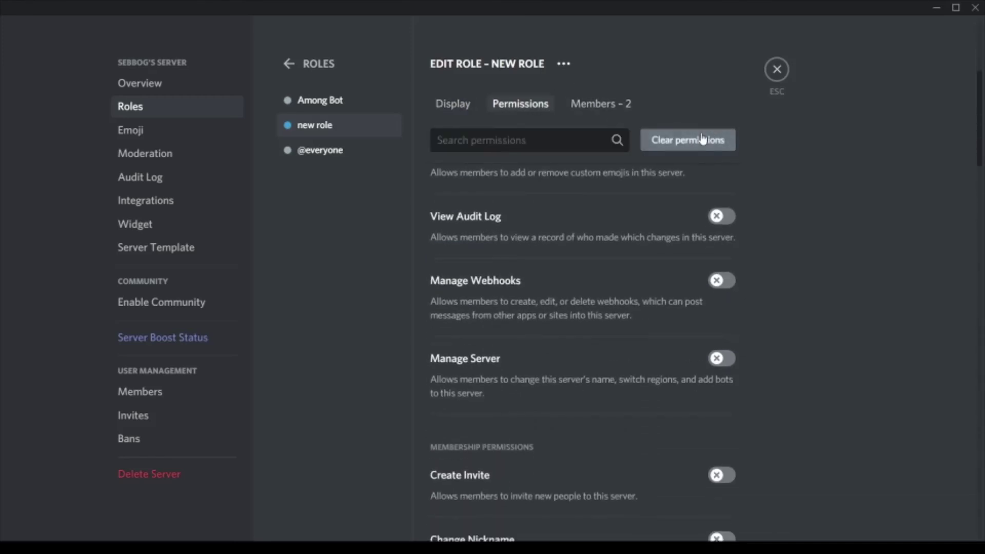
left_click(719, 215)
left_click(720, 280)
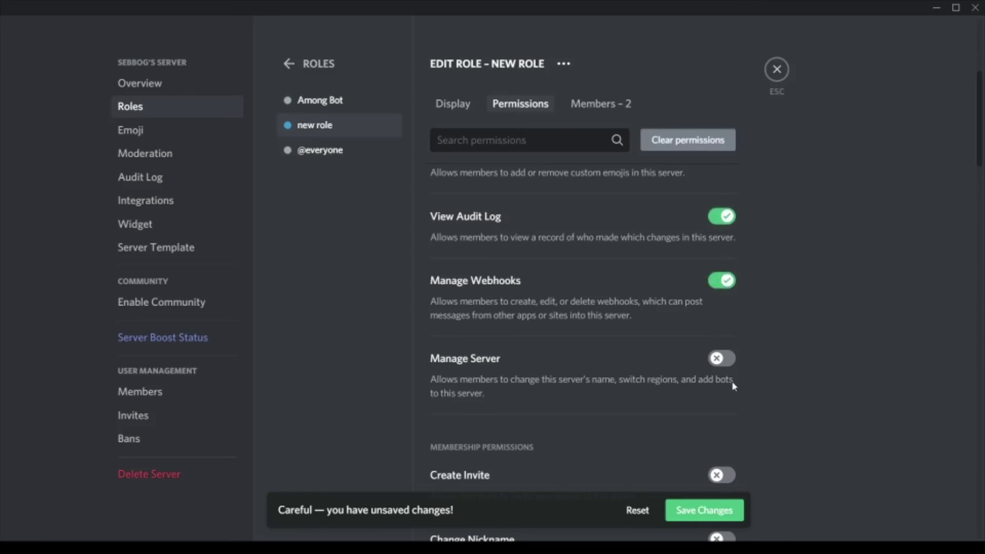
left_click(721, 359)
scroll(733, 431, "down", 5)
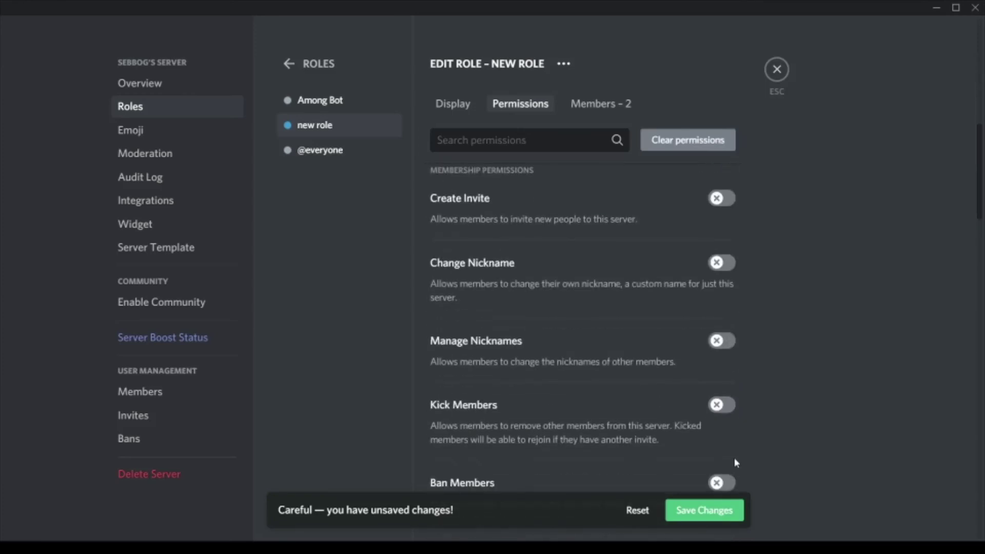
scroll(655, 347, "up", 10)
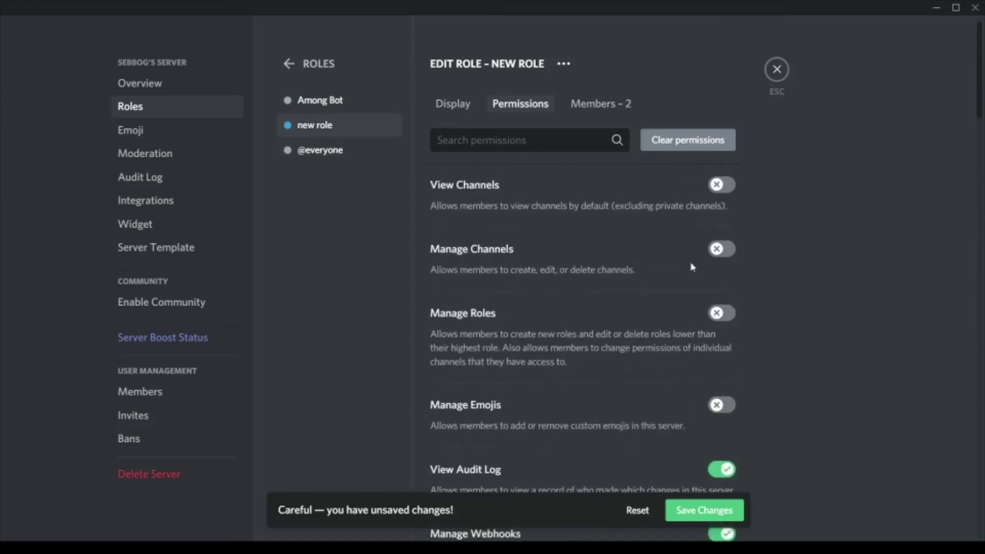
scroll(652, 194, "down", 3)
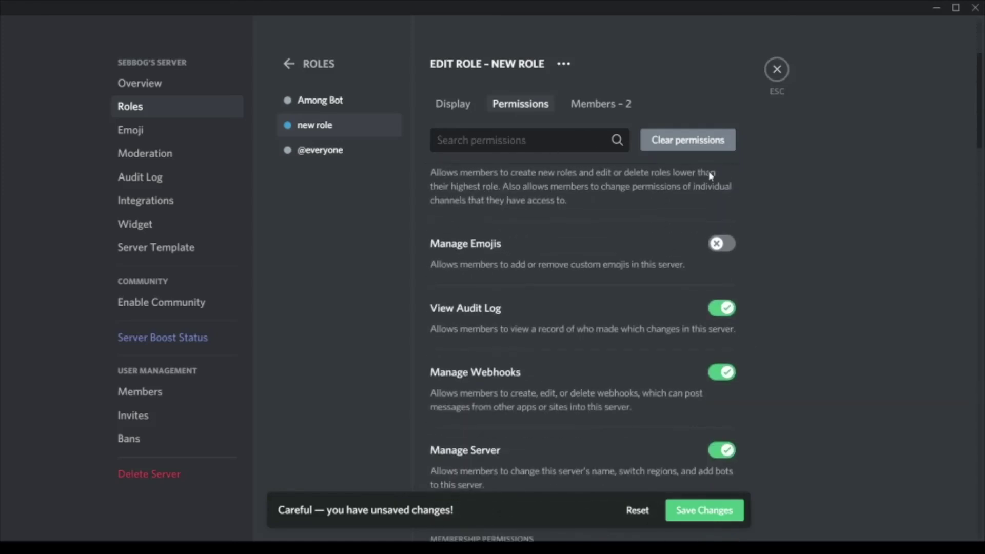
Step: Clear all permissions of the new role, save the changes and return to the #test channel
left_click(688, 142)
scroll(667, 297, "down", 3)
scroll(682, 320, "down", 10)
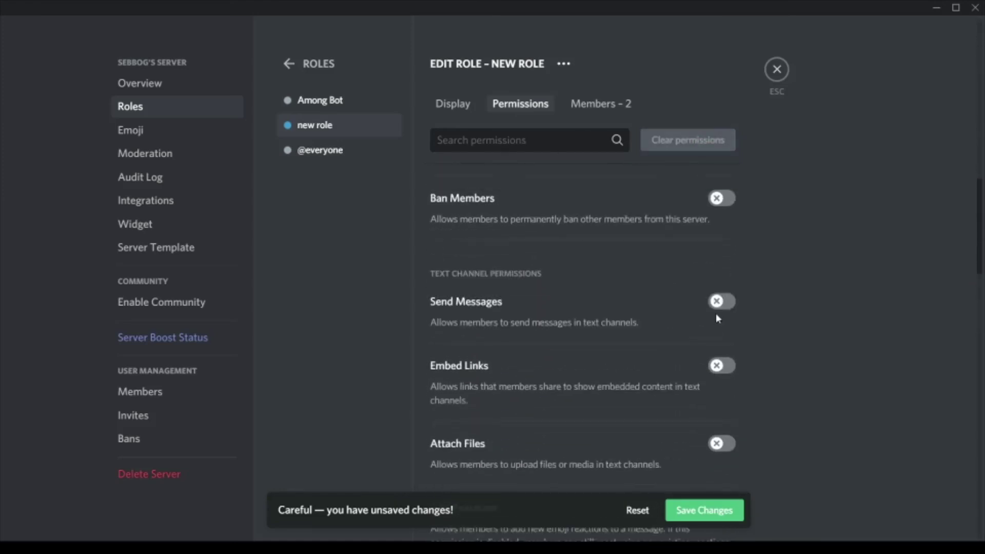
left_click(715, 514)
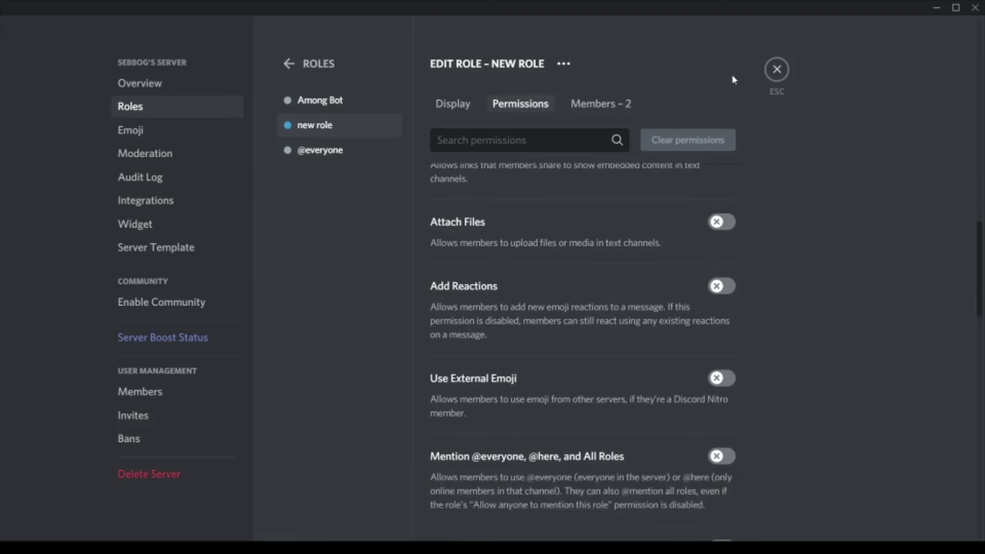
left_click(771, 73)
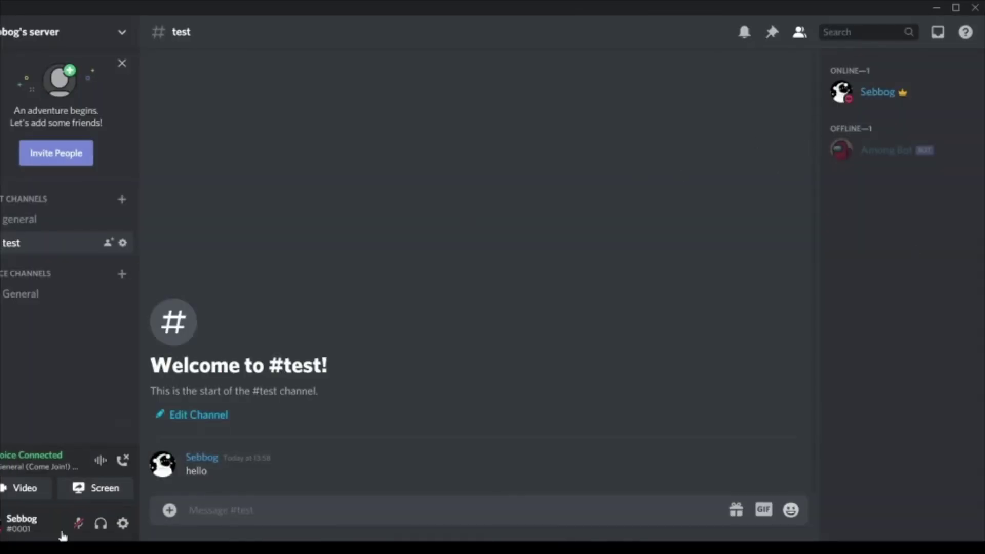